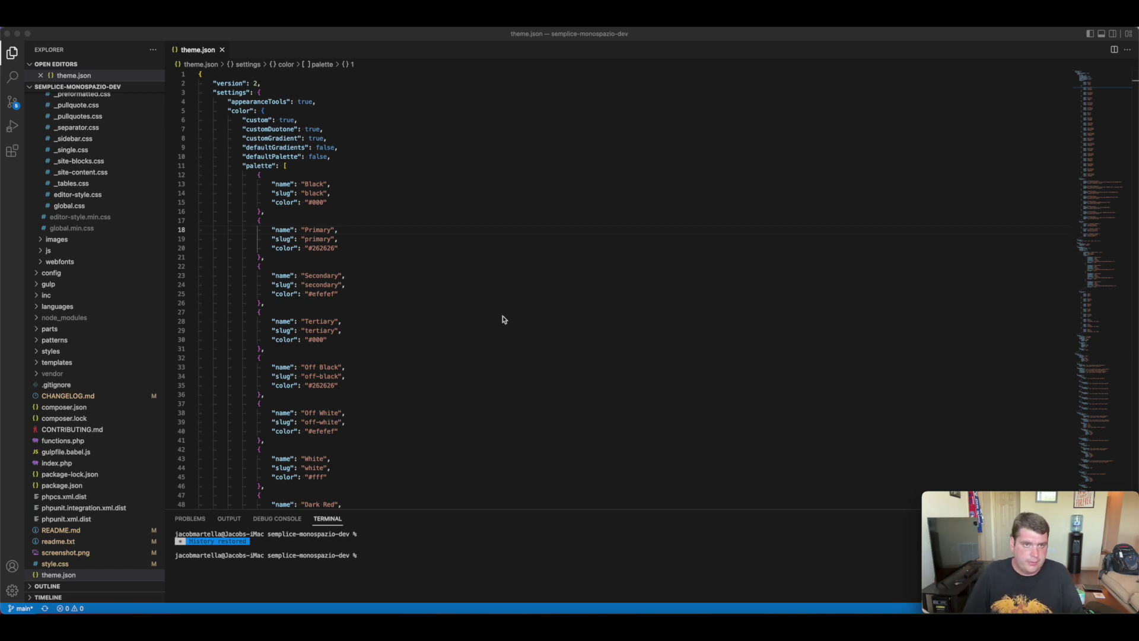
# Highlight the version, appearanceTools and custom colour settings, then the palette's Primary colour
pyautogui.moveTo(213, 83); pyautogui.dragTo(258, 83)
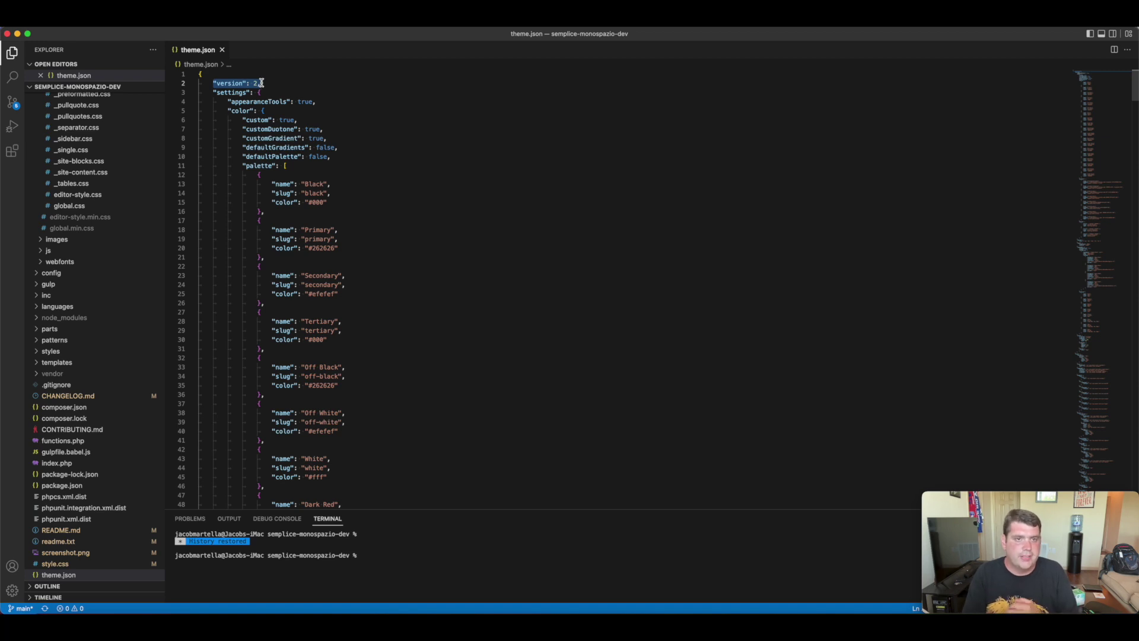
pyautogui.moveTo(213, 93); pyautogui.dragTo(336, 102)
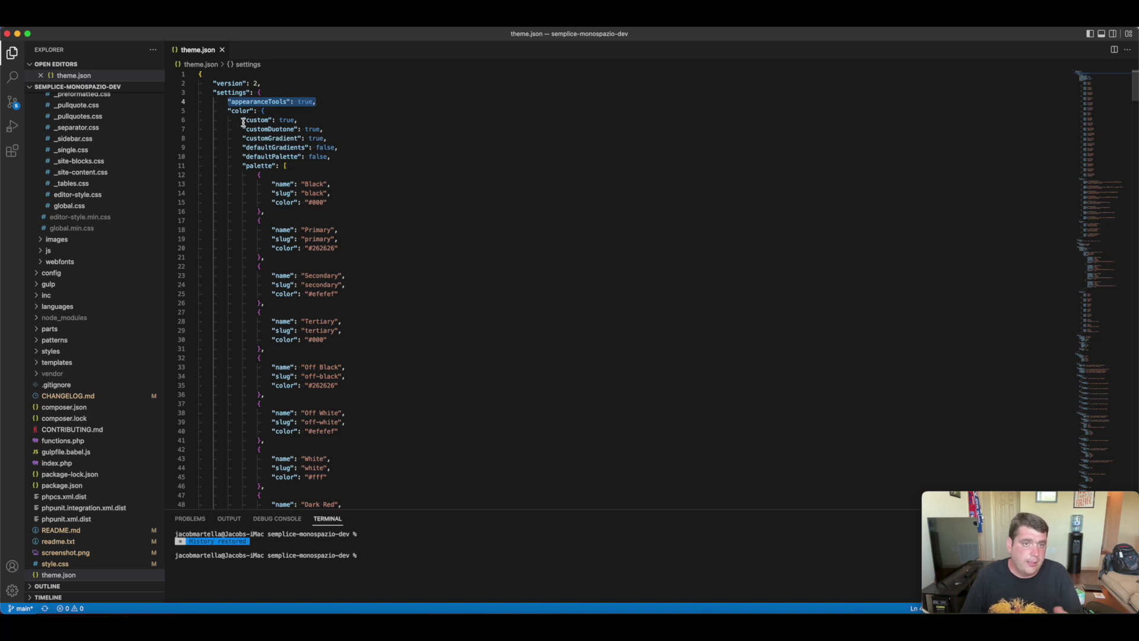
pyautogui.moveTo(243, 120); pyautogui.dragTo(319, 118)
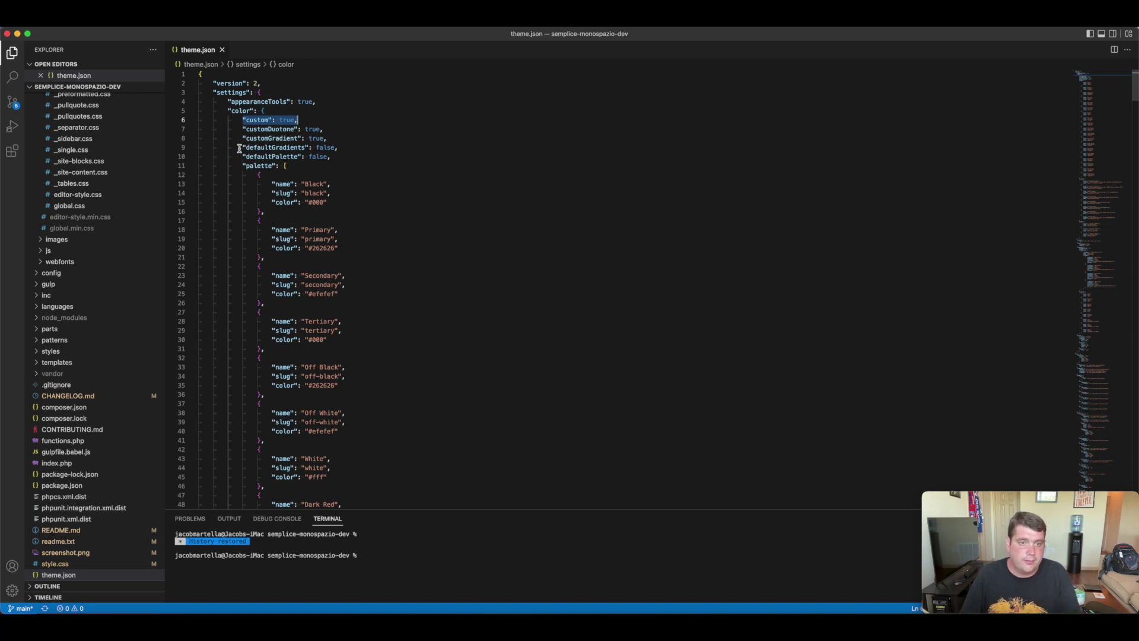
pyautogui.scroll(-3, 286, 206)
pyautogui.moveTo(242, 104)
pyautogui.mouseDown()
pyautogui.moveTo(288, 160)
pyautogui.moveTo(342, 185)
pyautogui.mouseUp()
pyautogui.click(360, 192)
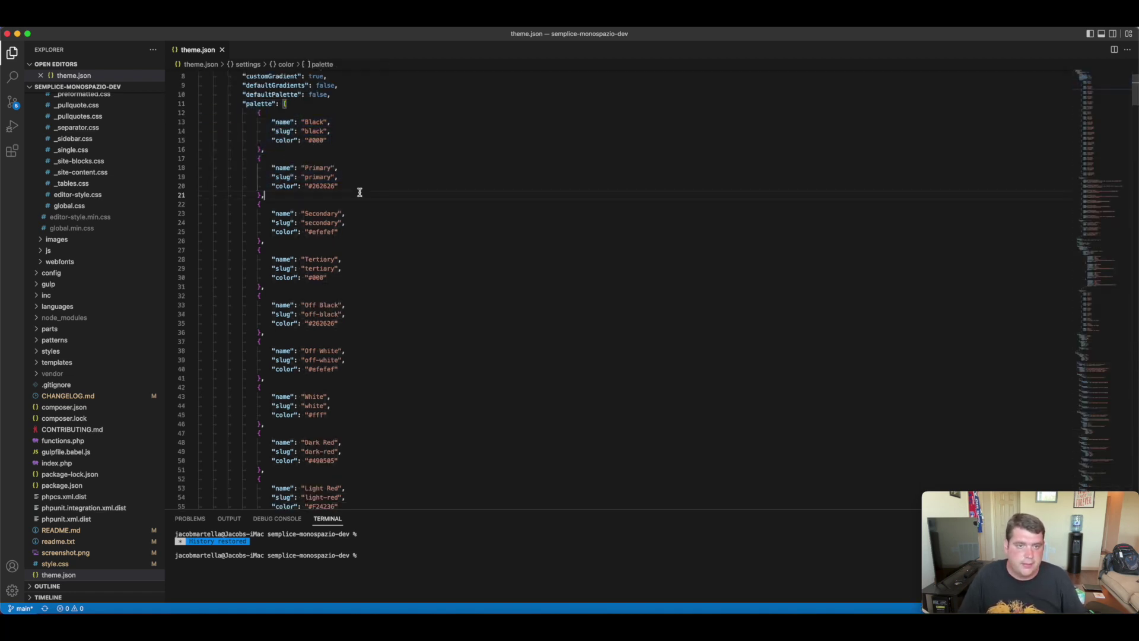
pyautogui.click(257, 159)
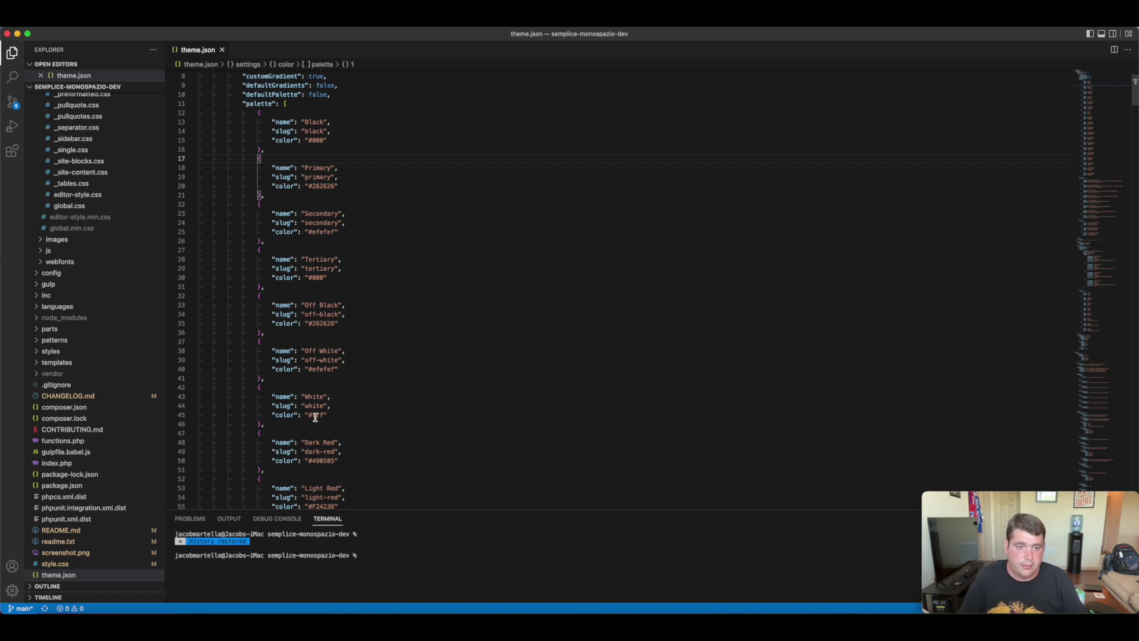
# Highlight the Dark Red and Light Red palette entries, including the dark-red slug and hex value
pyautogui.scroll(-5, 315, 417)
pyautogui.moveTo(257, 286); pyautogui.dragTo(337, 343)
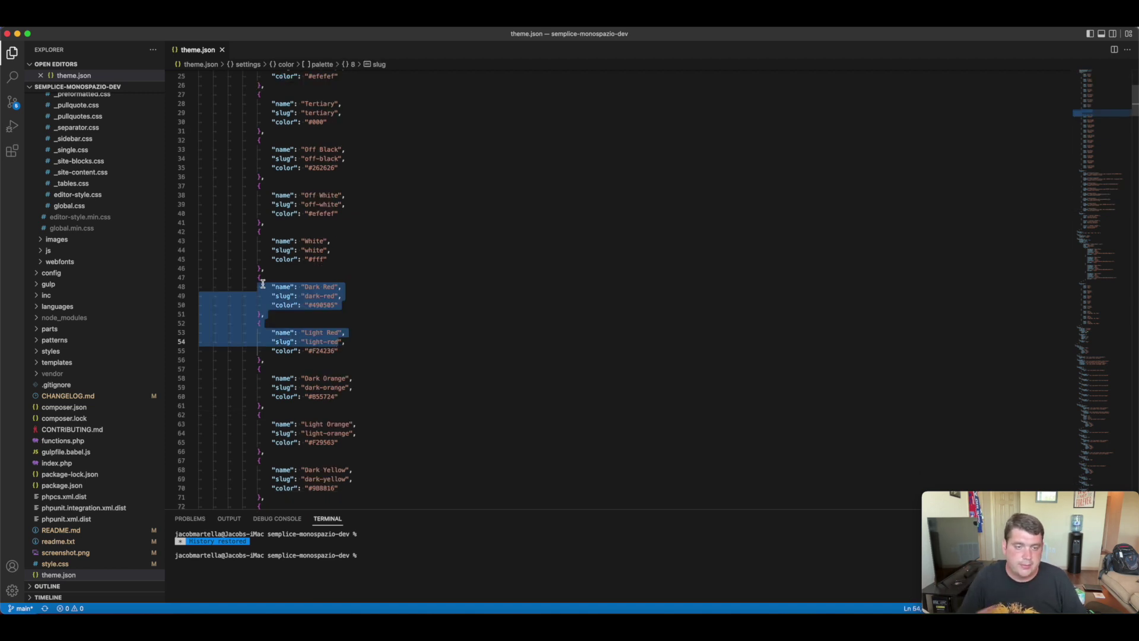
pyautogui.moveTo(261, 277); pyautogui.dragTo(265, 359)
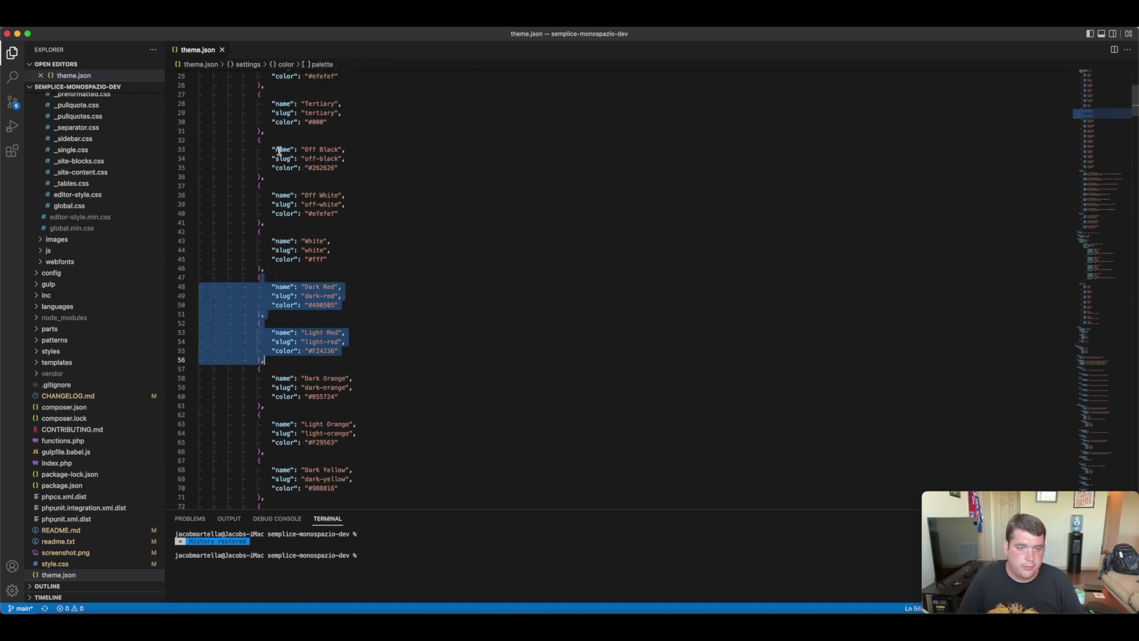
pyautogui.tripleClick(310, 297)
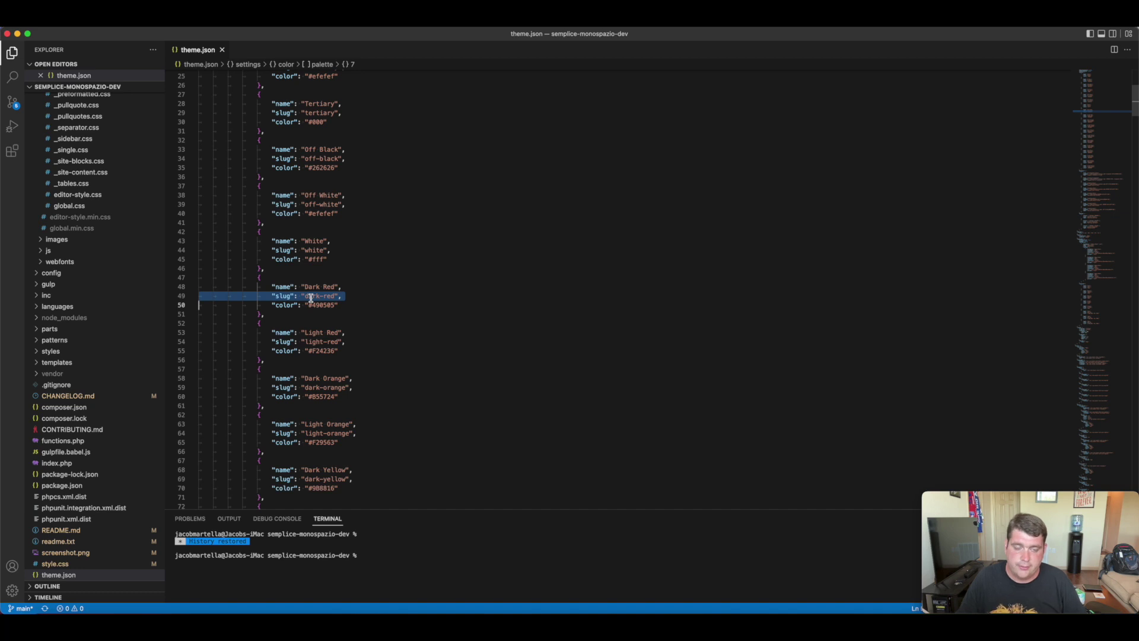
pyautogui.doubleClick(324, 305)
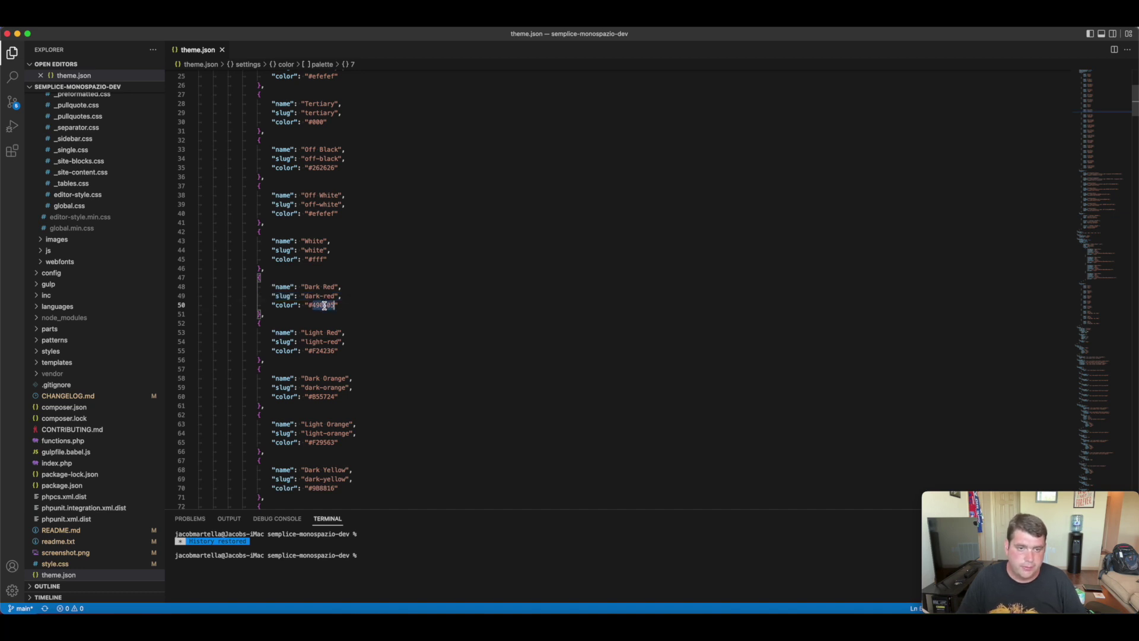
# Highlight the blue-to-white gradient value and the whole duotone section
pyautogui.scroll(-15, 279, 201)
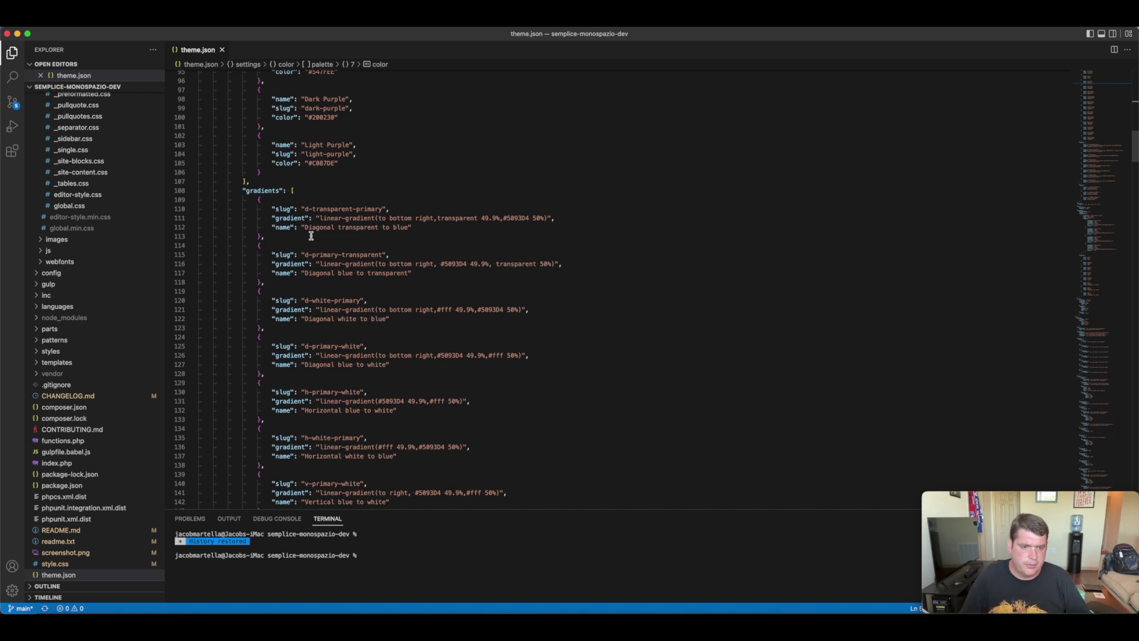
pyautogui.scroll(-3, 314, 263)
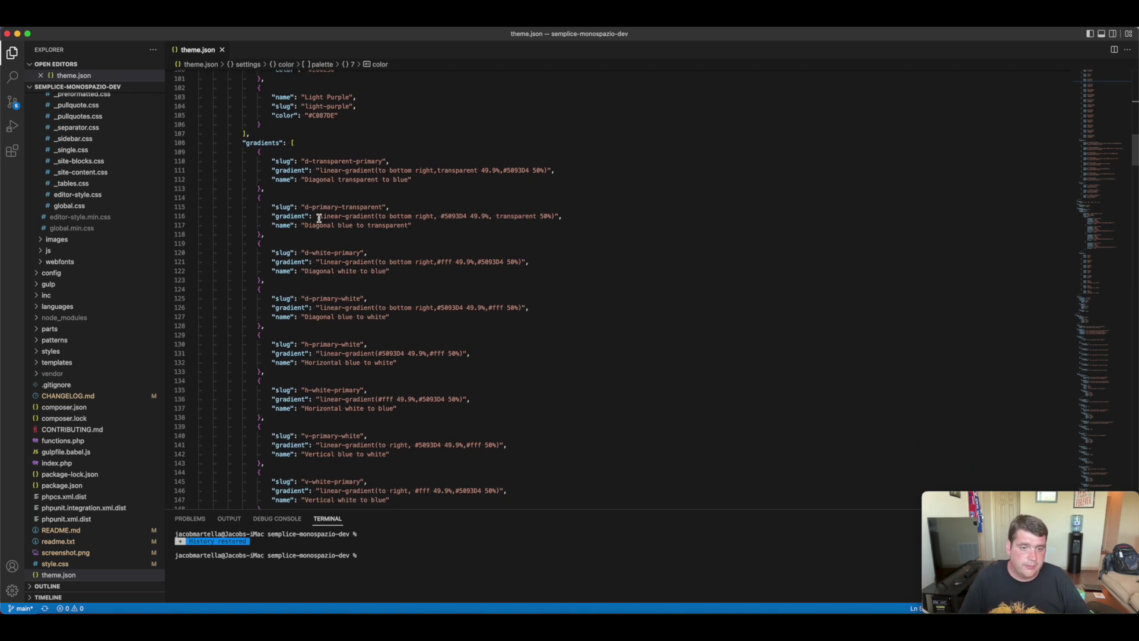
pyautogui.moveTo(318, 354); pyautogui.dragTo(454, 354)
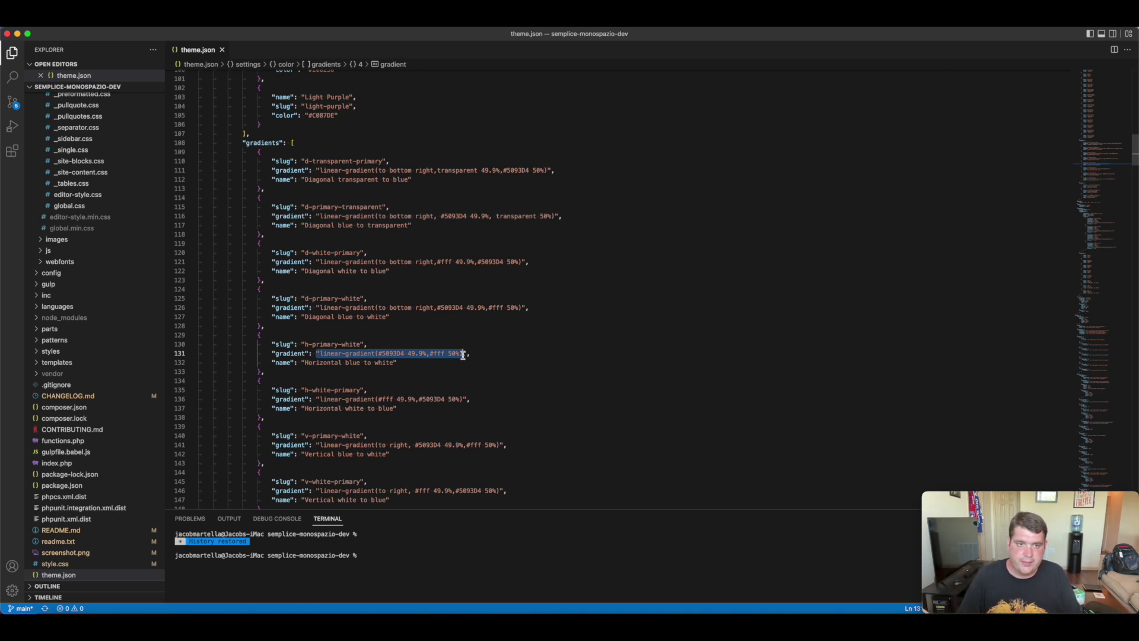
pyautogui.scroll(-9, 462, 354)
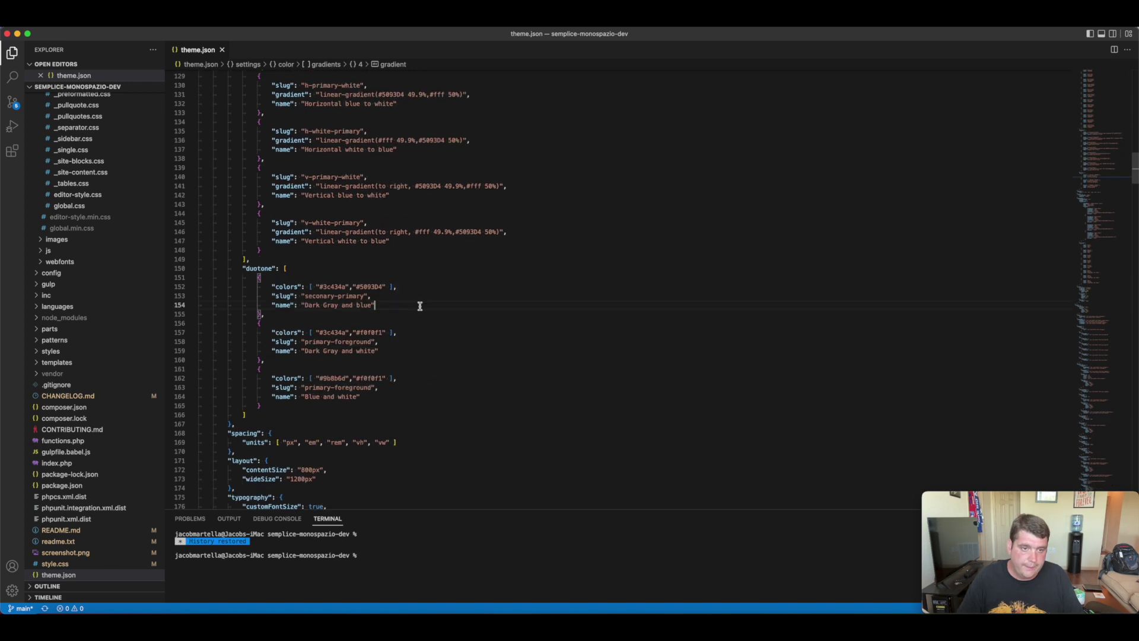
pyautogui.click(415, 305)
pyautogui.moveTo(240, 268); pyautogui.dragTo(326, 402)
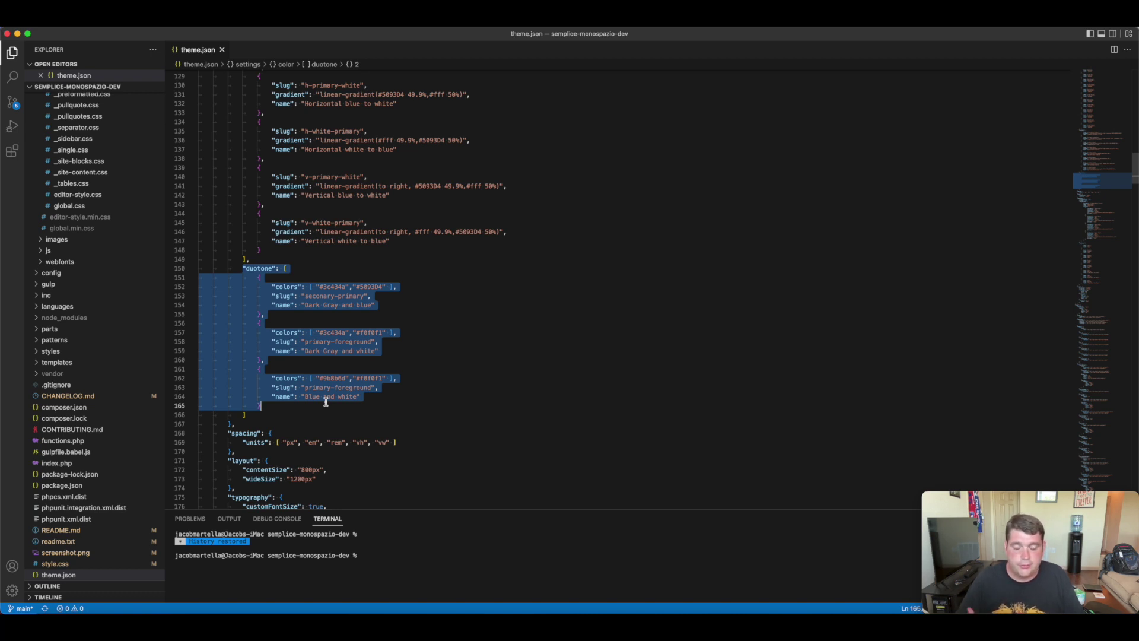
pyautogui.scroll(-3, 324, 408)
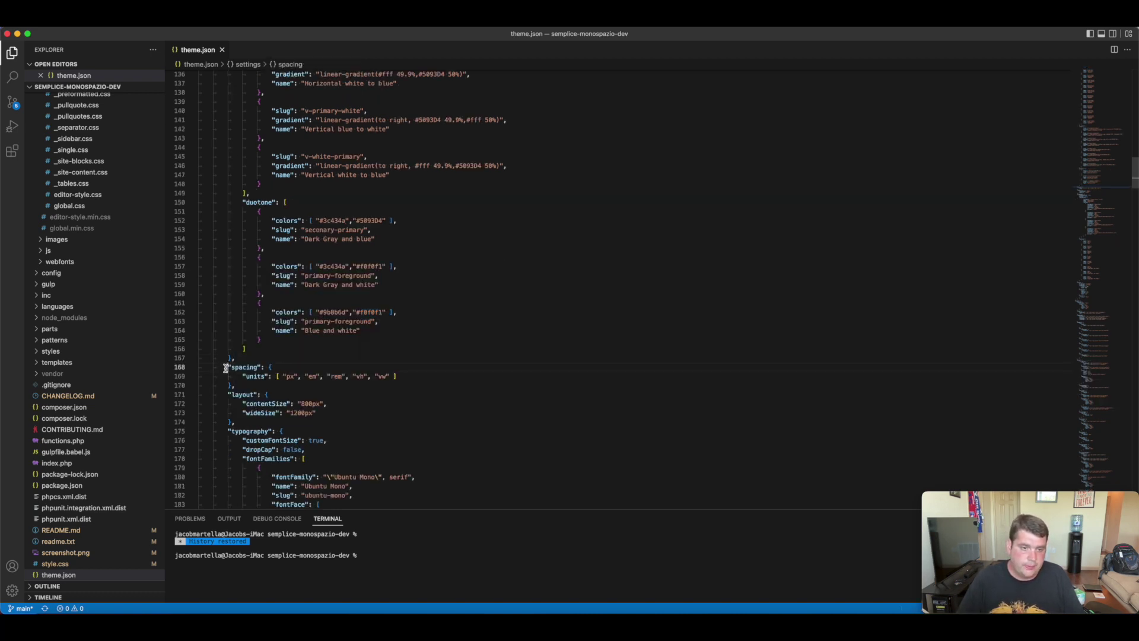
pyautogui.moveTo(228, 367); pyautogui.dragTo(251, 384)
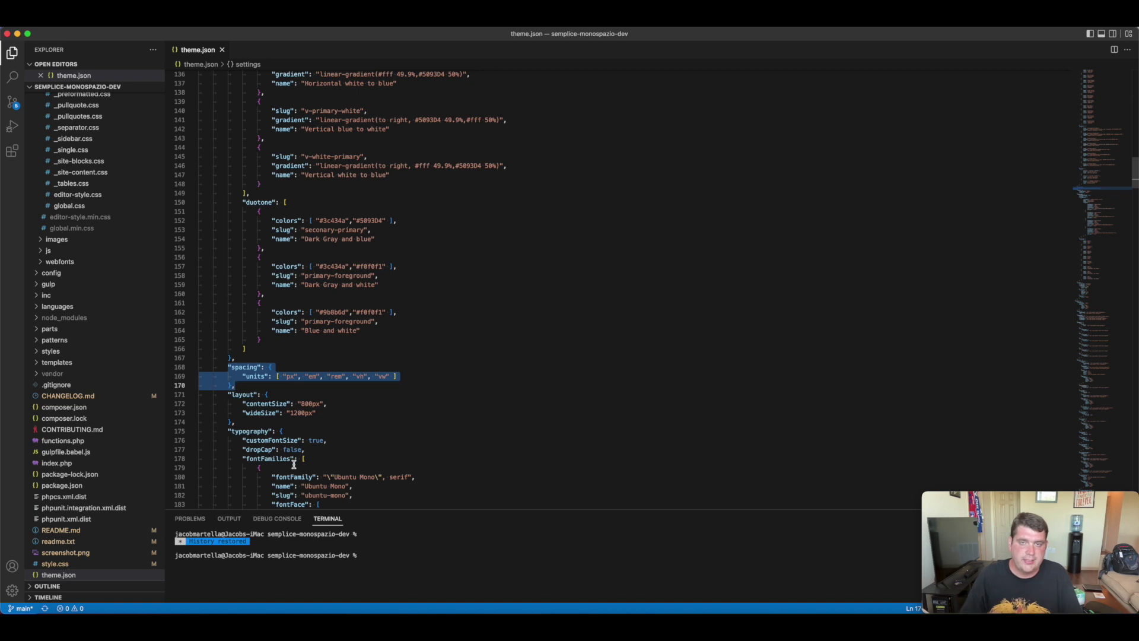
# Highlight customFontSize and the Ubuntu Mono font family, placing the caret at fontWeight 400
pyautogui.scroll(-5, 238, 220)
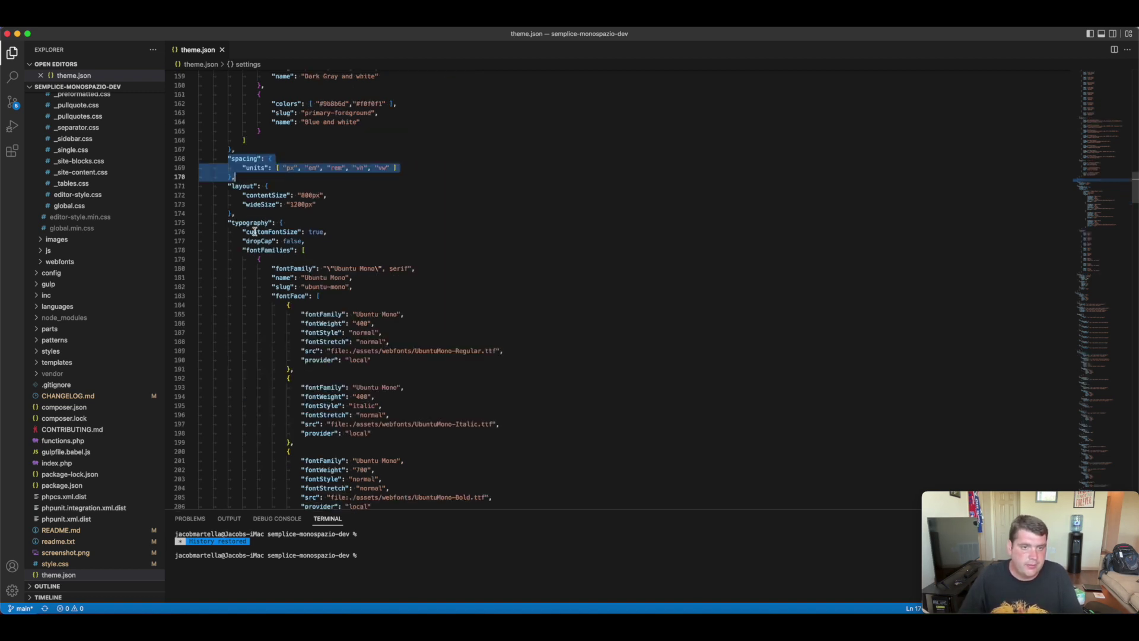
pyautogui.moveTo(241, 231); pyautogui.dragTo(325, 232)
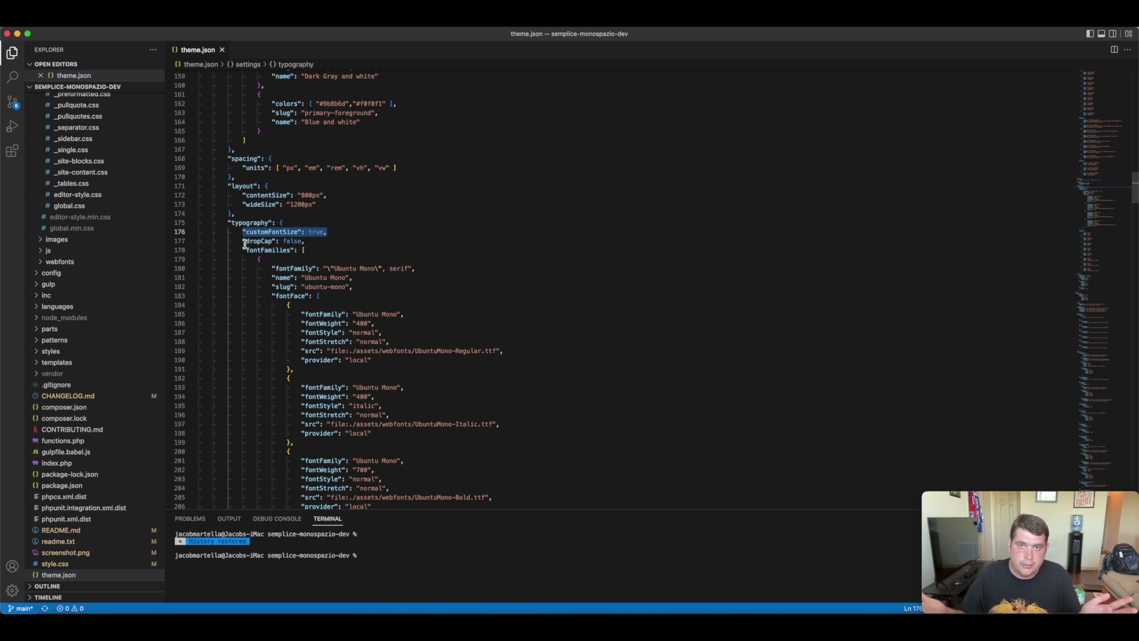
pyautogui.scroll(-2, 290, 278)
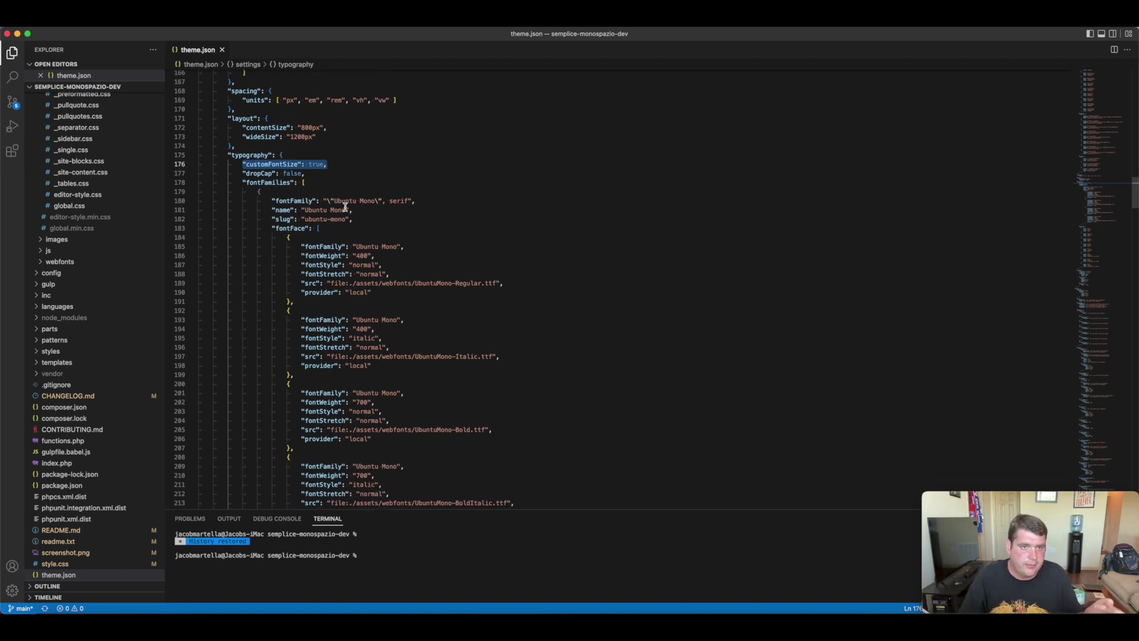
pyautogui.moveTo(242, 182)
pyautogui.mouseDown()
pyautogui.moveTo(315, 221)
pyautogui.moveTo(382, 337)
pyautogui.mouseUp()
pyautogui.click(368, 255)
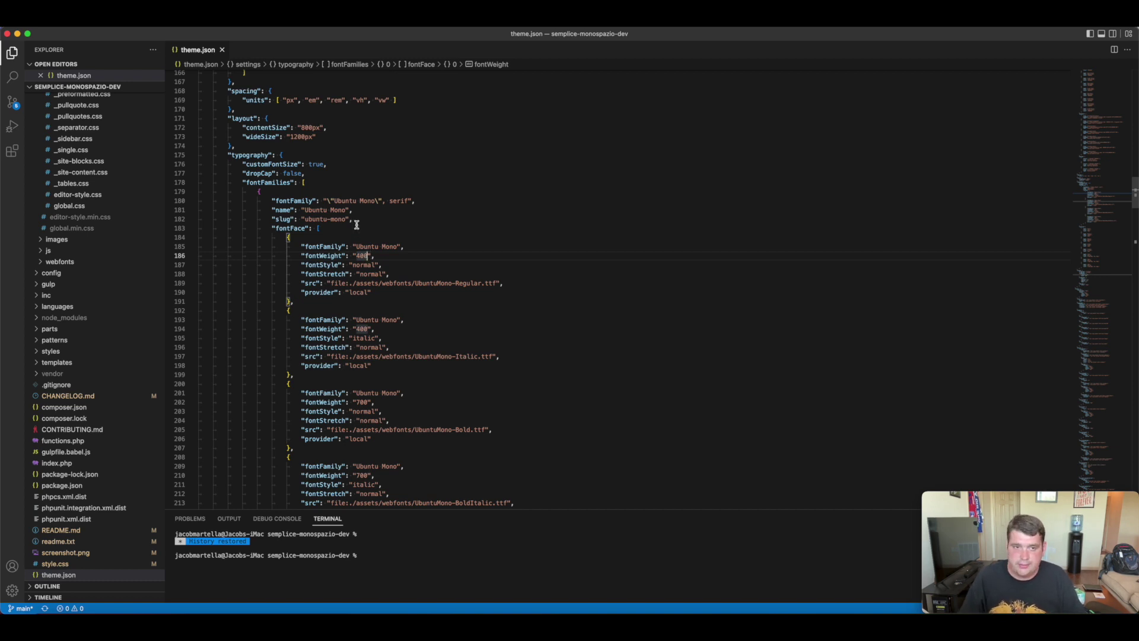
# Highlight the regular Ubuntu Mono font file path and return to the 400 font weight
pyautogui.scroll(-1, 332, 214)
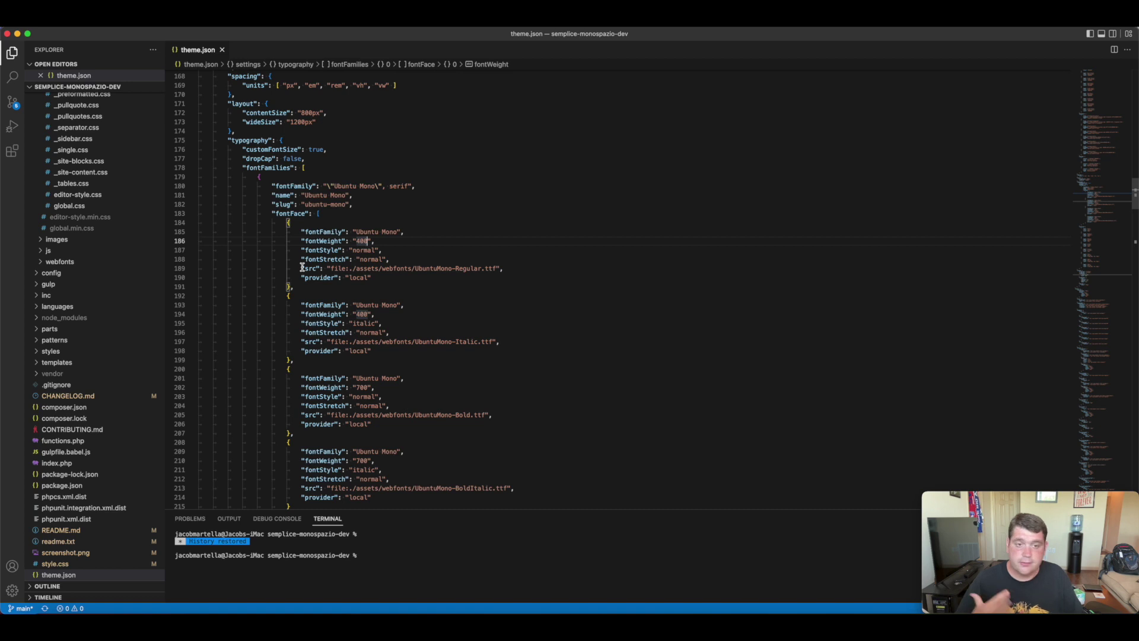
pyautogui.scroll(1, 51, 276)
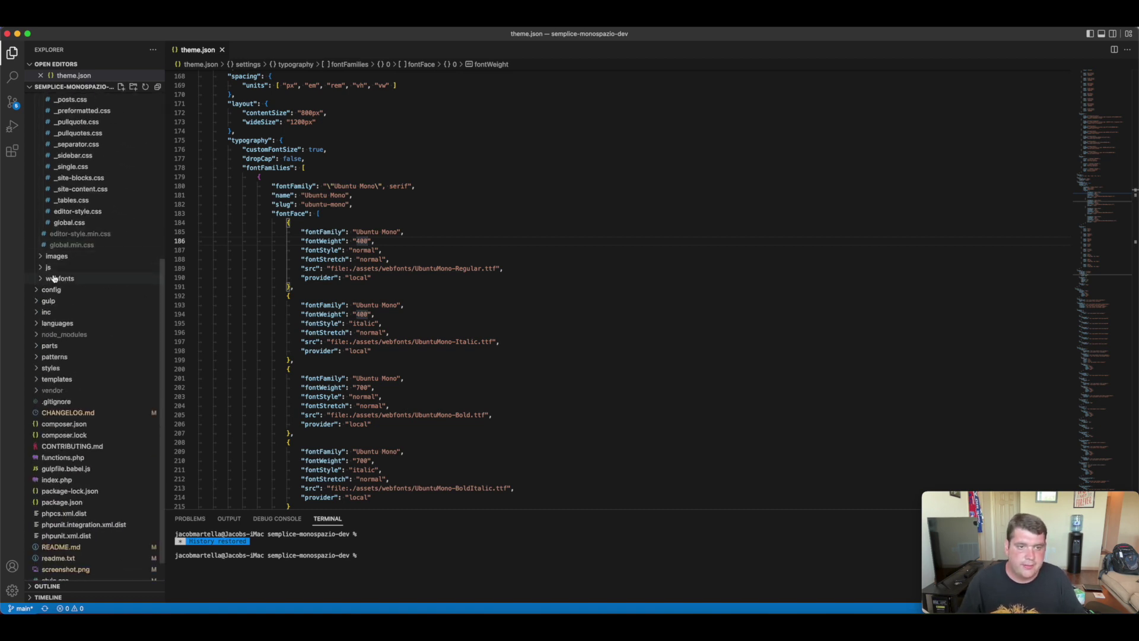
pyautogui.moveTo(330, 268); pyautogui.dragTo(503, 268)
pyautogui.scroll(-1, 503, 268)
pyautogui.click(364, 232)
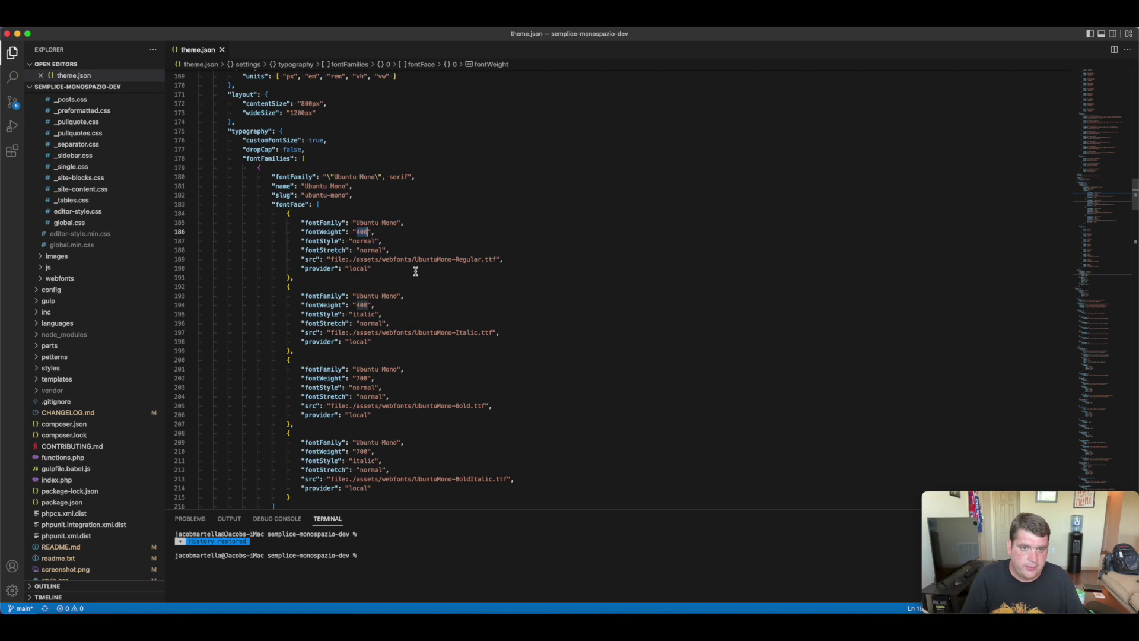
pyautogui.press('Escape')
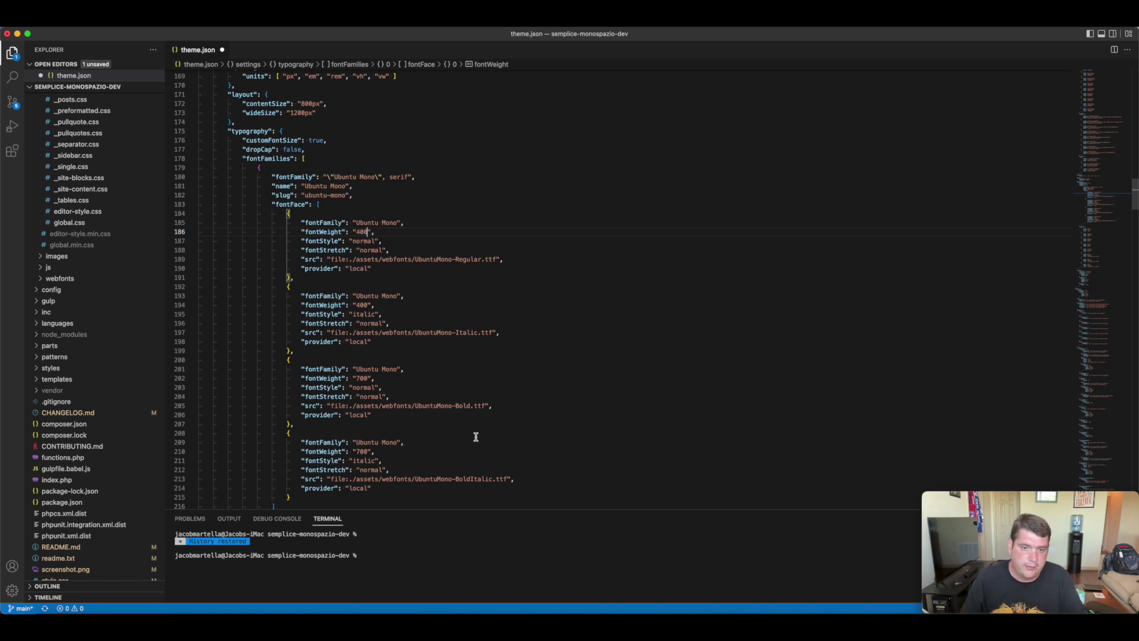
# Point out the bold Ubuntu Mono font-face entry and save theme.json
pyautogui.tripleClick(452, 405)
pyautogui.click(288, 360)
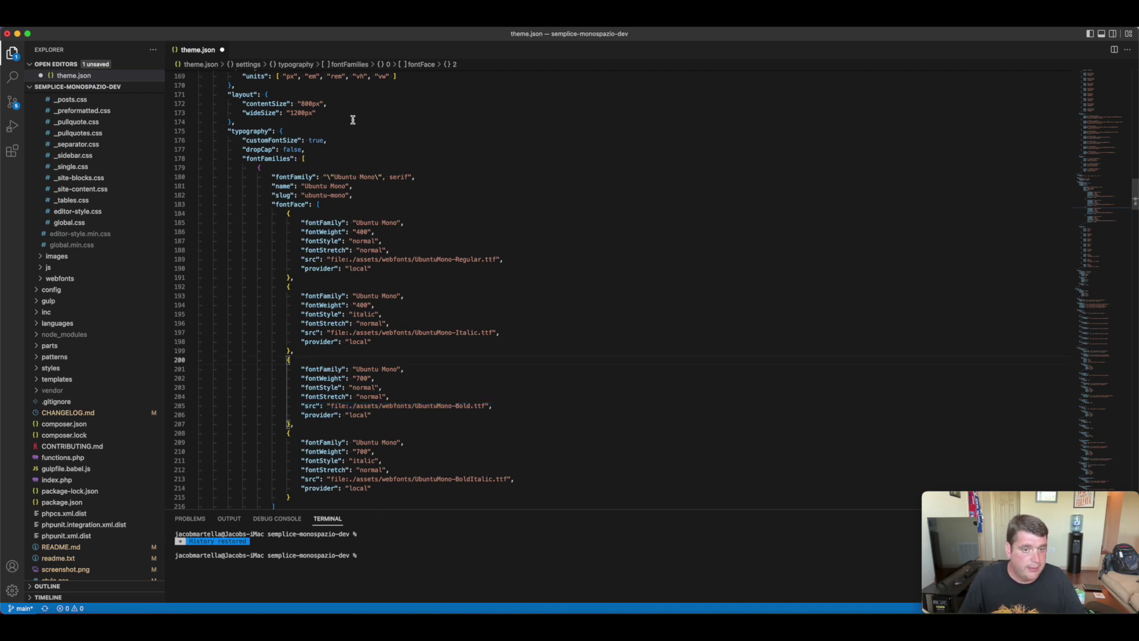
pyautogui.scroll(-5, 379, 356)
pyautogui.press('cmd+s')
# Review the fontSizes presets from Small, then the styles section's text colour setting
pyautogui.scroll(-10, 356, 296)
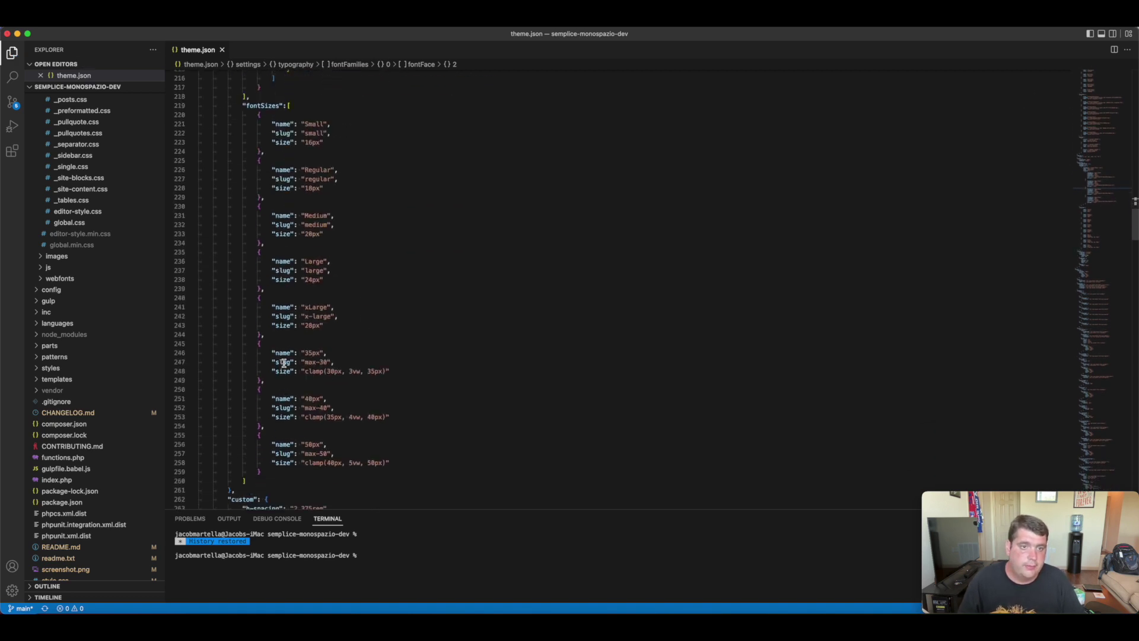
pyautogui.doubleClick(313, 123)
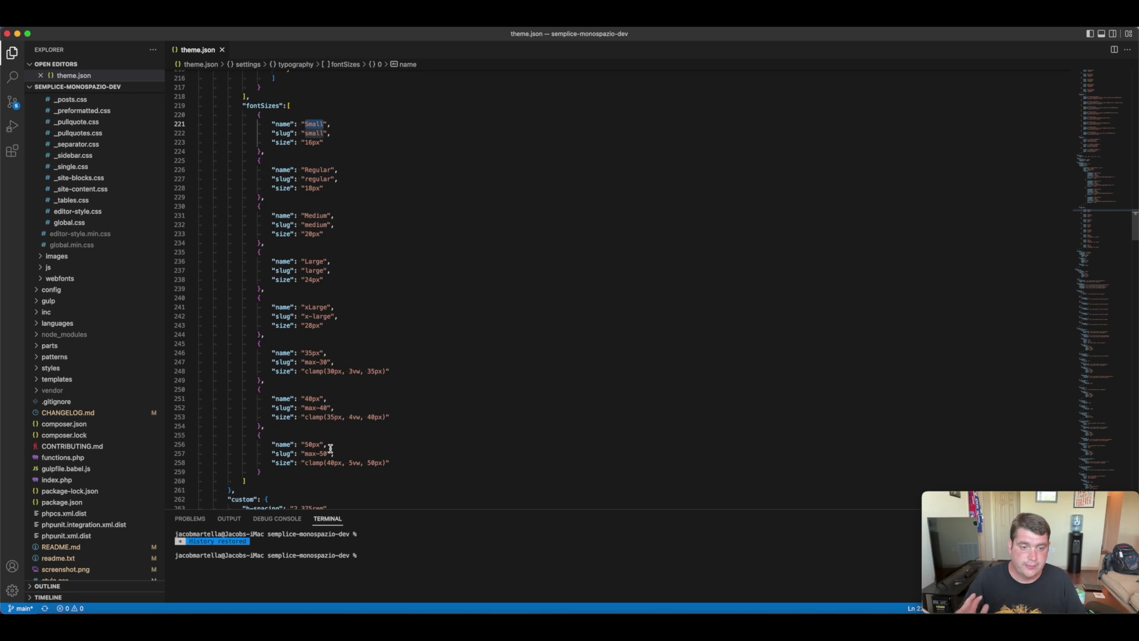
pyautogui.scroll(-10, 319, 455)
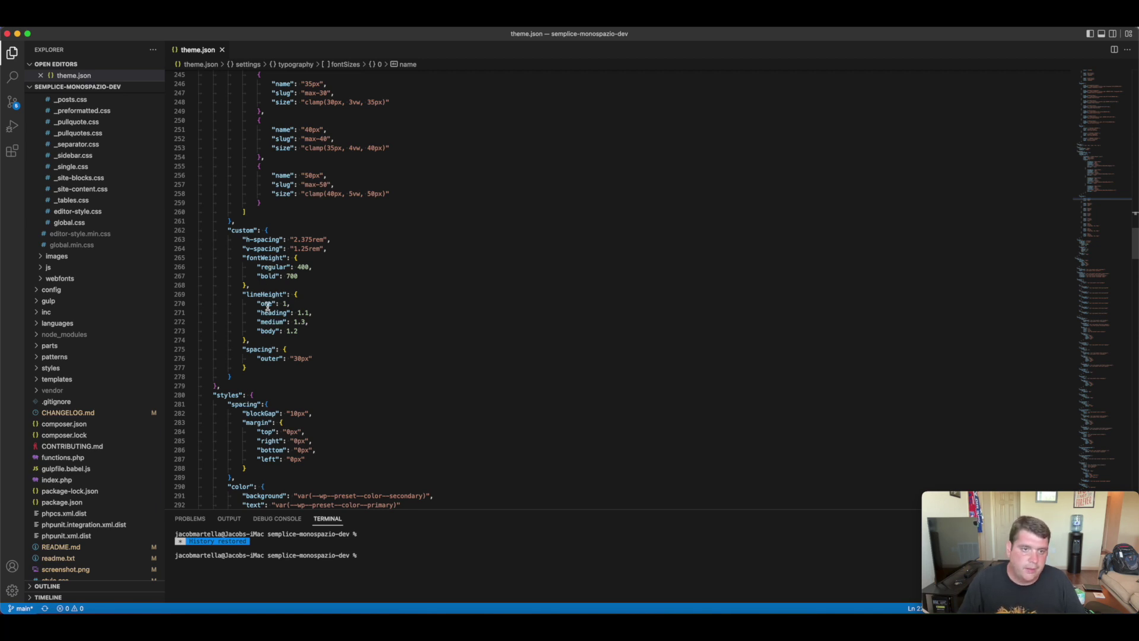
pyautogui.scroll(-7, 268, 305)
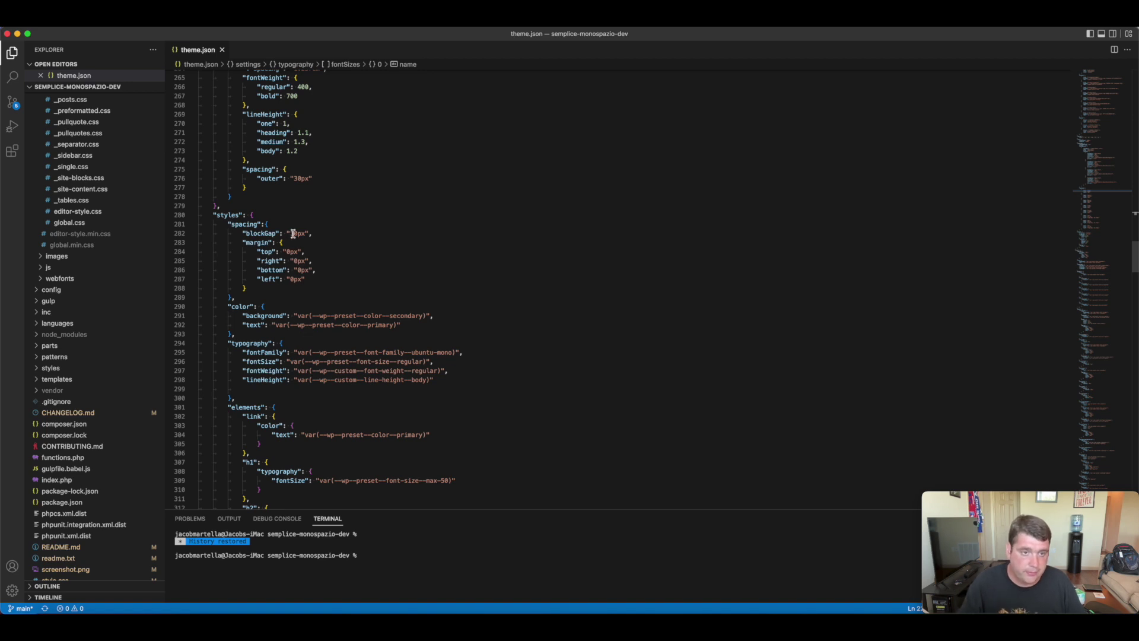
pyautogui.doubleClick(256, 324)
pyautogui.doubleClick(388, 325)
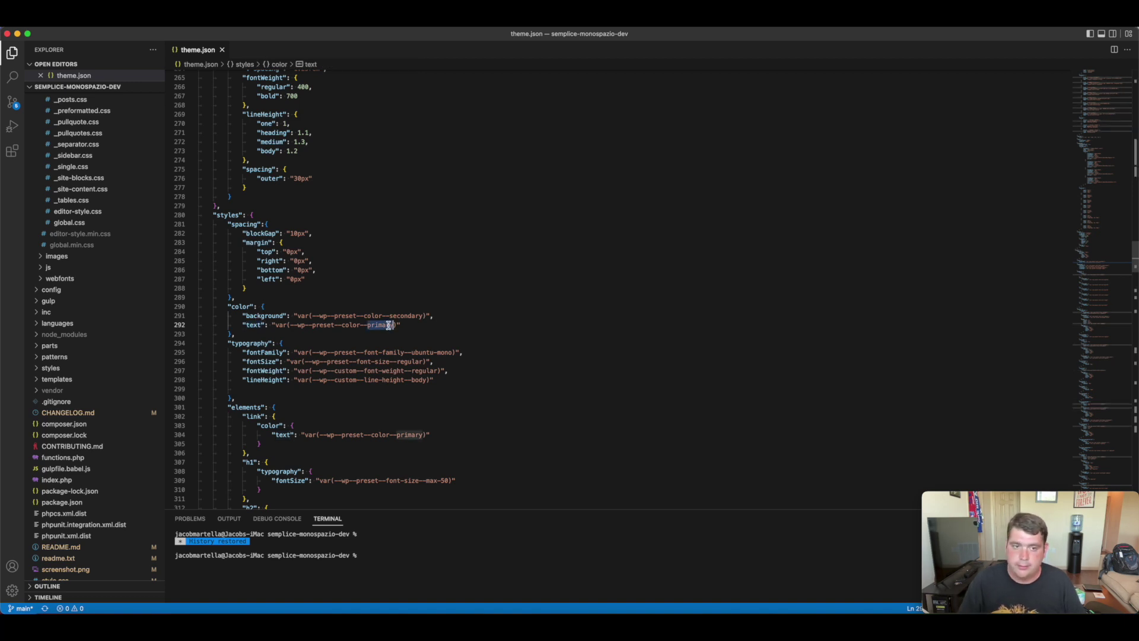
pyautogui.doubleClick(273, 315)
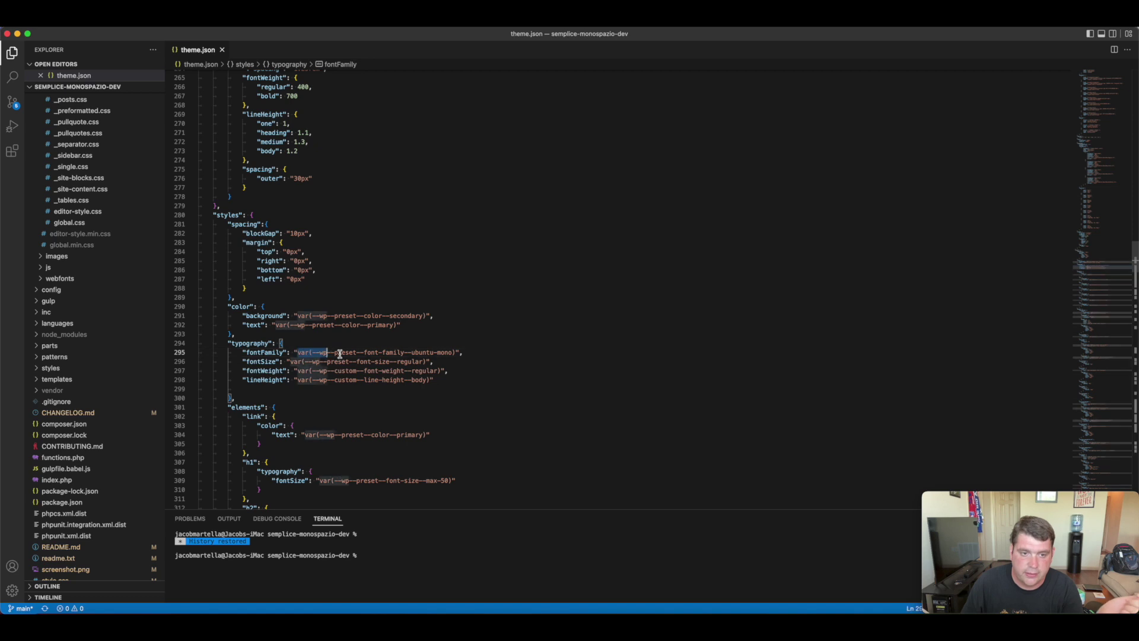
pyautogui.moveTo(296, 352); pyautogui.dragTo(462, 352)
pyautogui.click(322, 361)
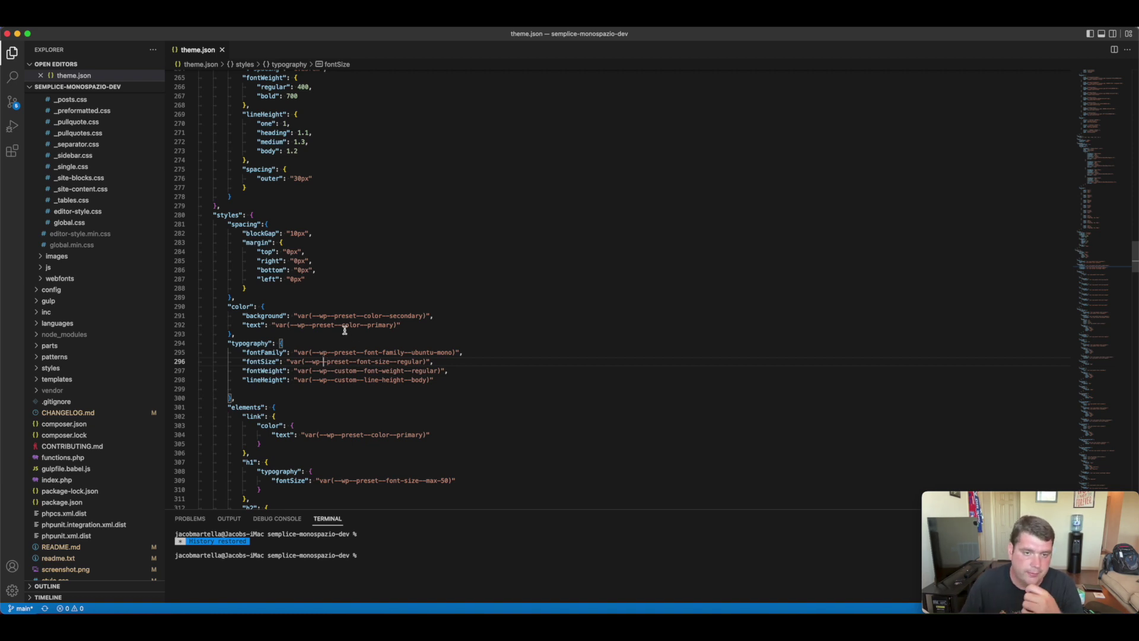
pyautogui.moveTo(319, 316); pyautogui.dragTo(356, 316)
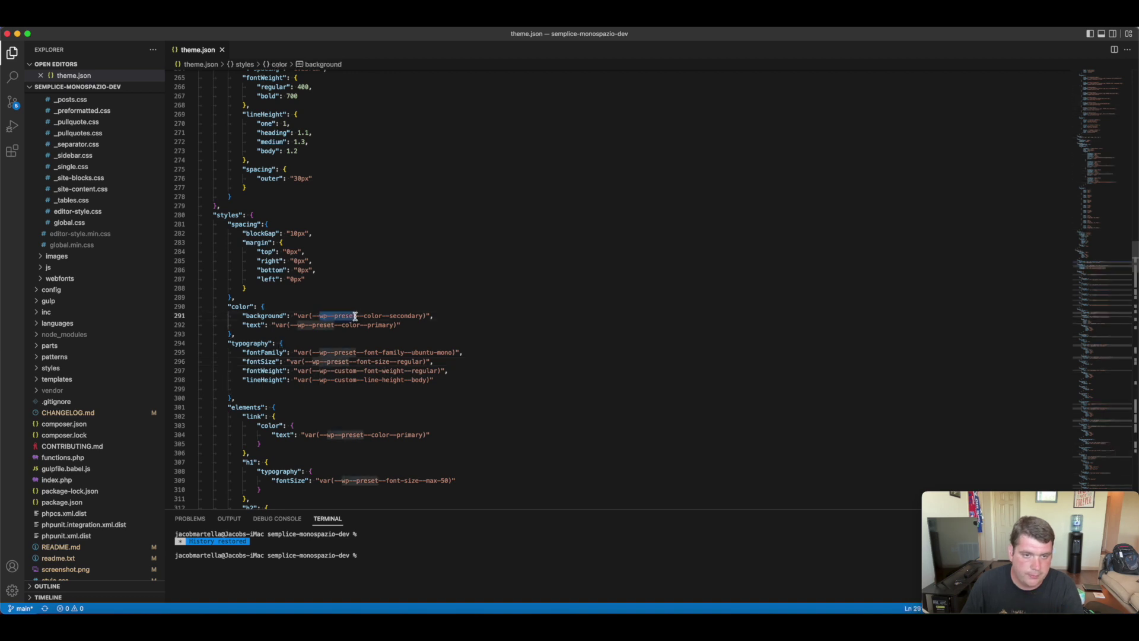
pyautogui.moveTo(320, 352); pyautogui.dragTo(354, 352)
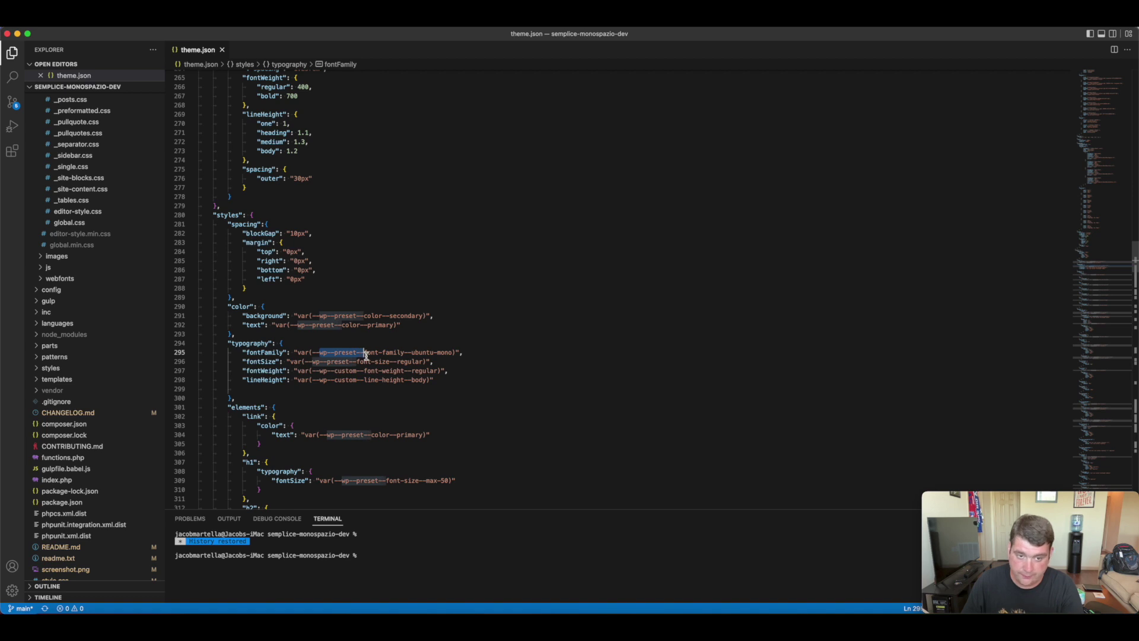
pyautogui.moveTo(354, 353); pyautogui.dragTo(377, 360)
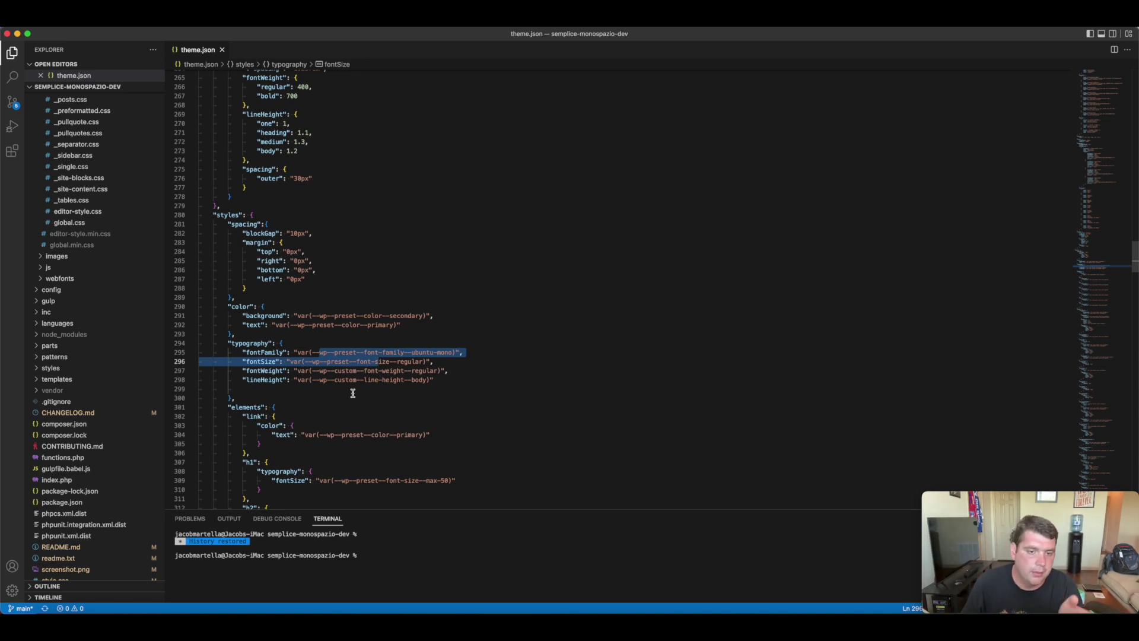
pyautogui.scroll(-5, 352, 393)
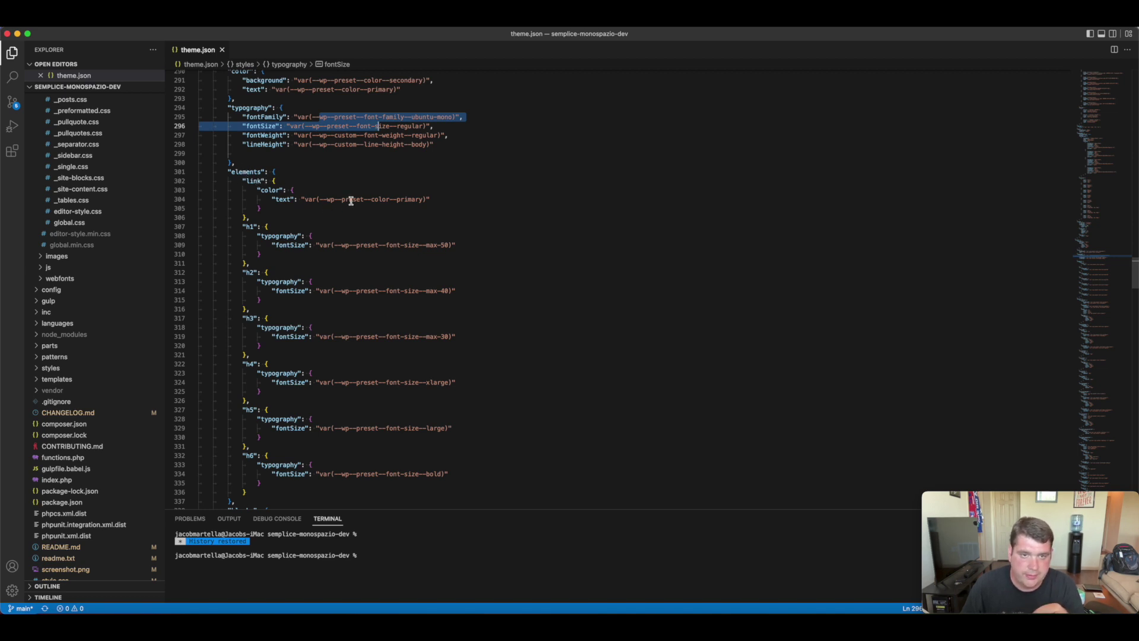
# Mark the link's preset text colour, then scroll down to the core/button block styles
pyautogui.moveTo(354, 199); pyautogui.dragTo(405, 200)
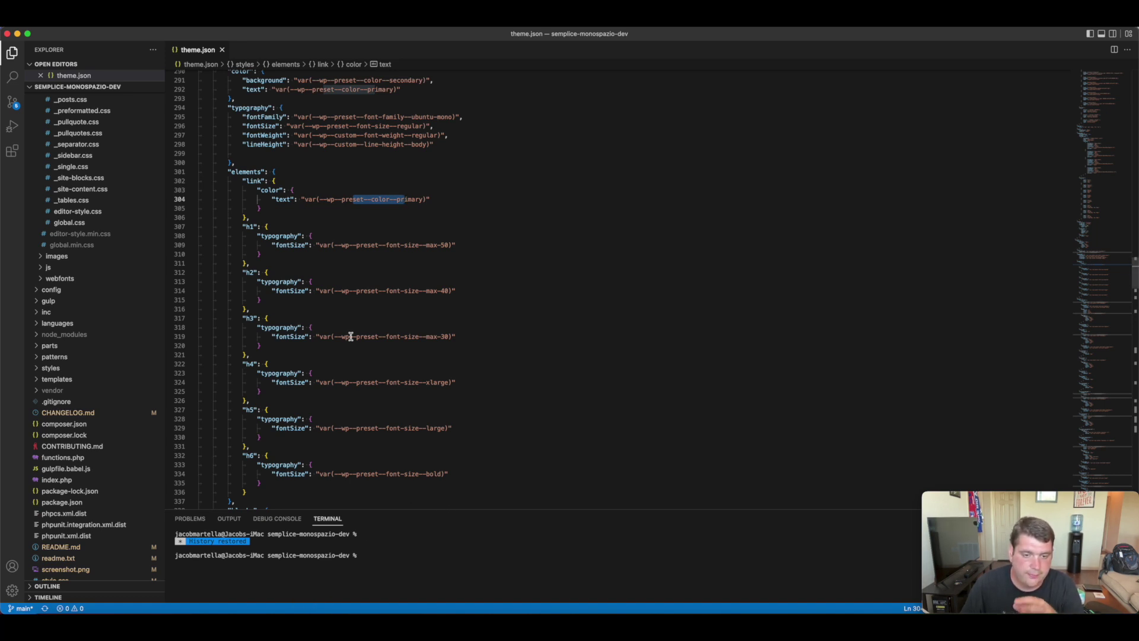
pyautogui.scroll(-5, 351, 337)
pyautogui.scroll(-5, 260, 227)
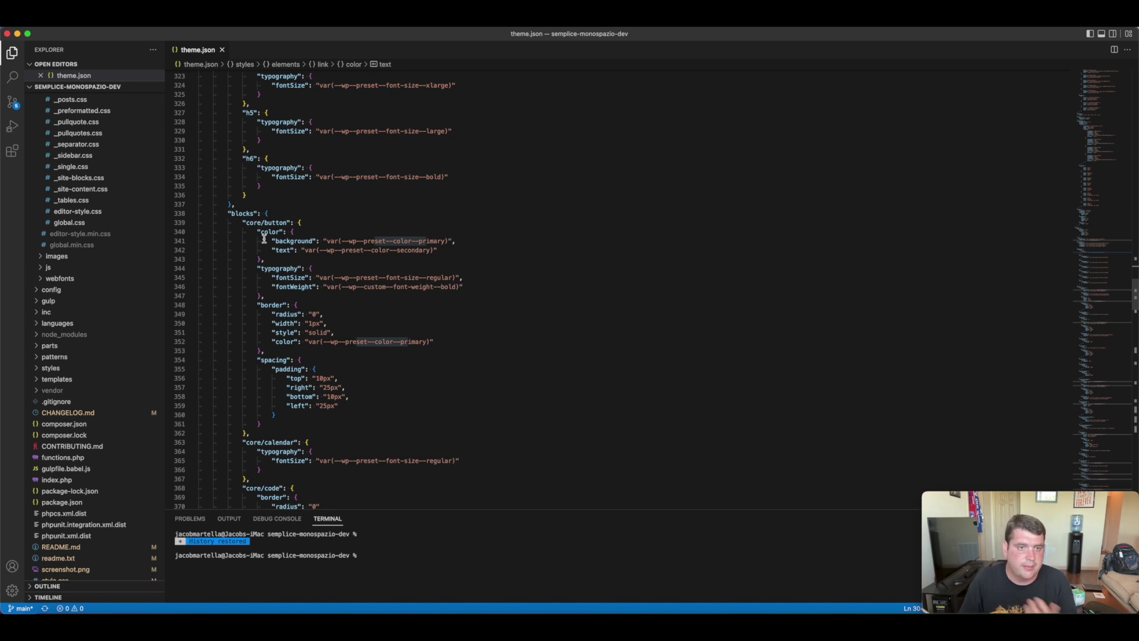
pyautogui.click(404, 240)
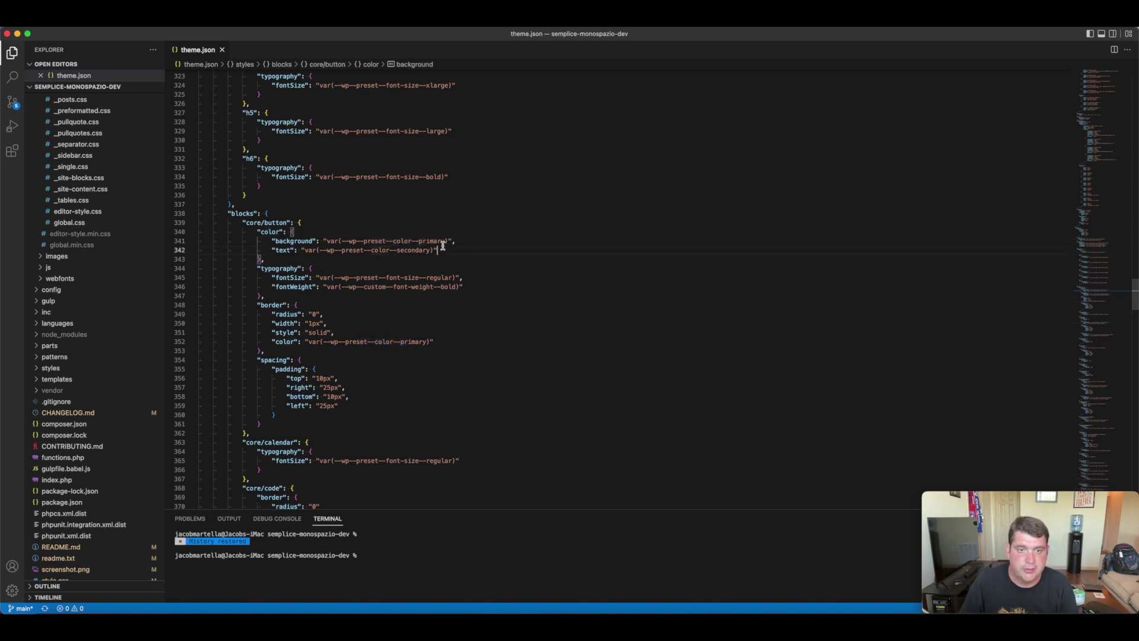
pyautogui.doubleClick(438, 241)
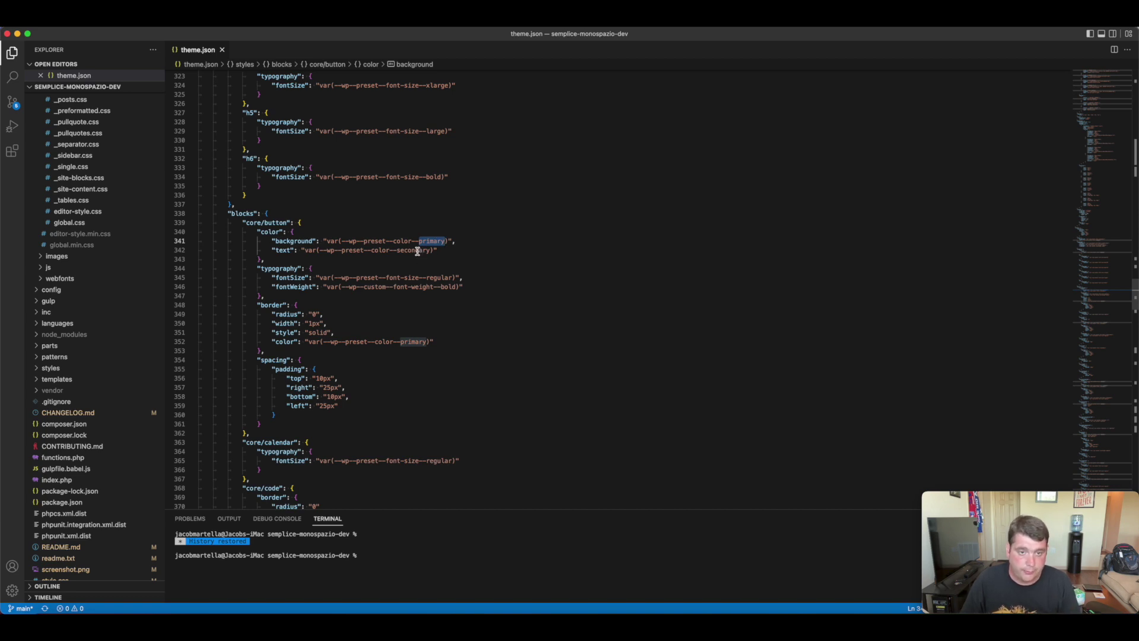
pyautogui.doubleClick(418, 251)
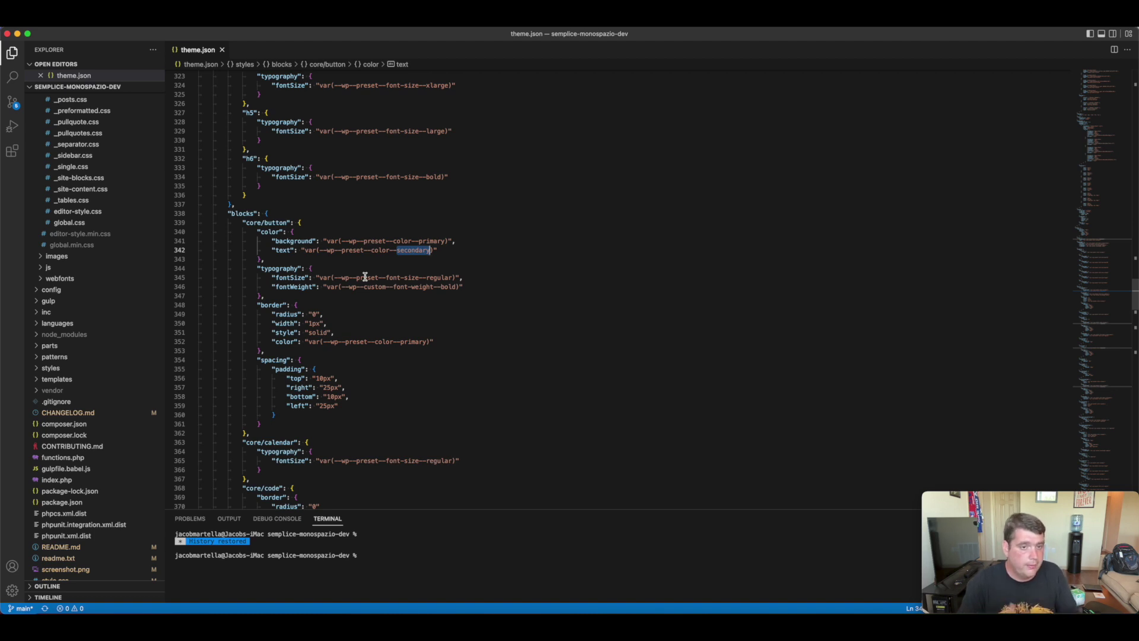
pyautogui.doubleClick(448, 286)
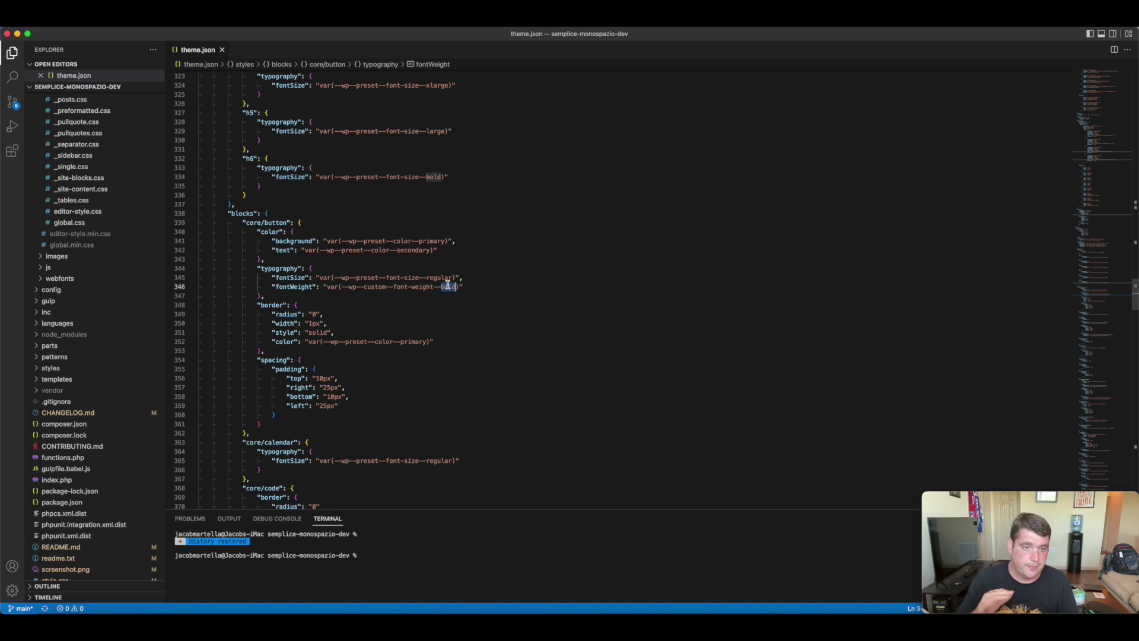
pyautogui.click(258, 305)
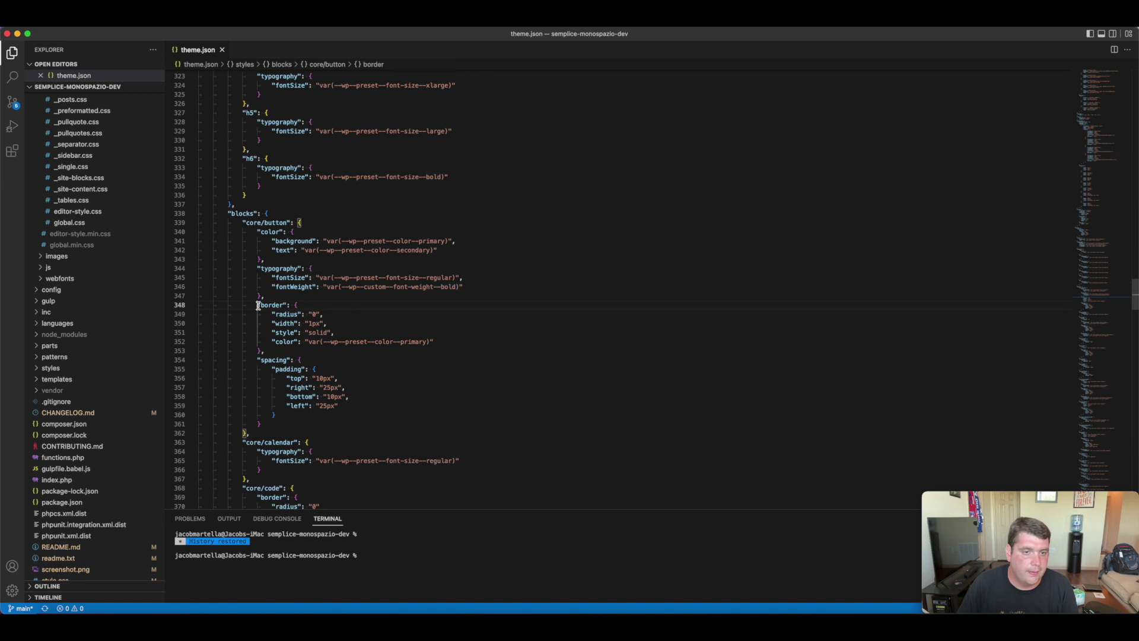
pyautogui.moveTo(258, 306); pyautogui.dragTo(280, 351)
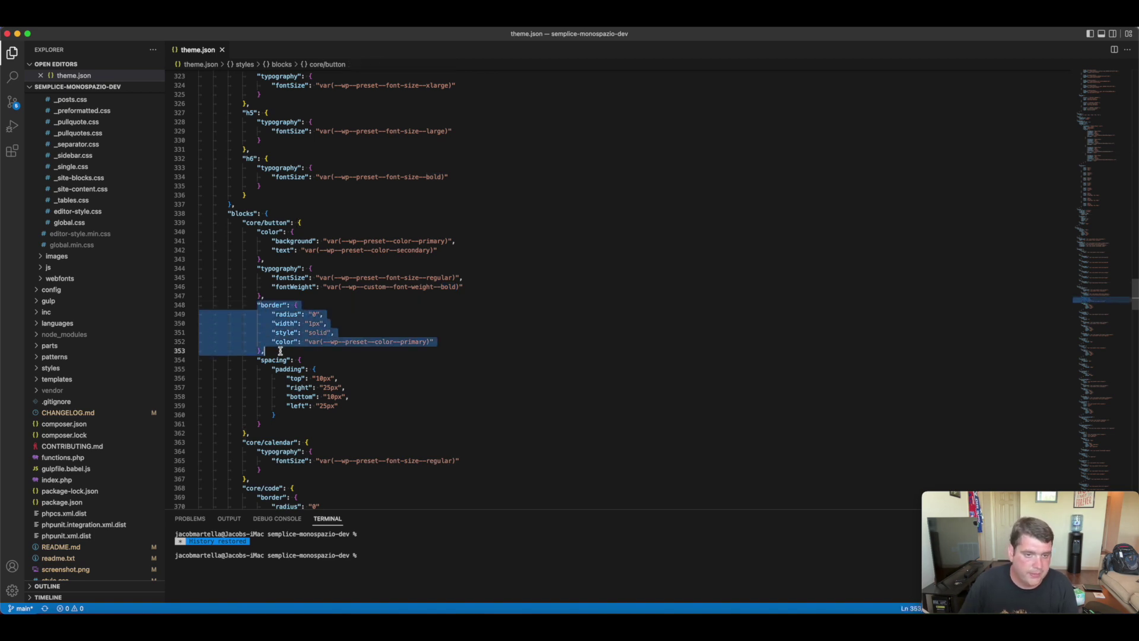
pyautogui.moveTo(258, 360); pyautogui.dragTo(274, 426)
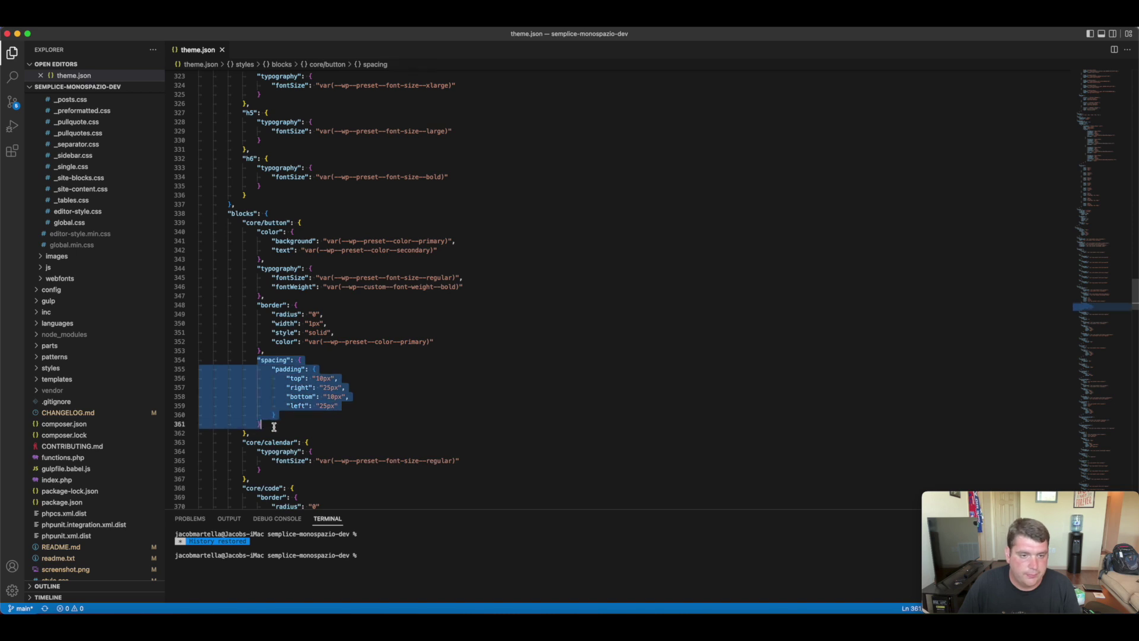
pyautogui.scroll(-4, 273, 426)
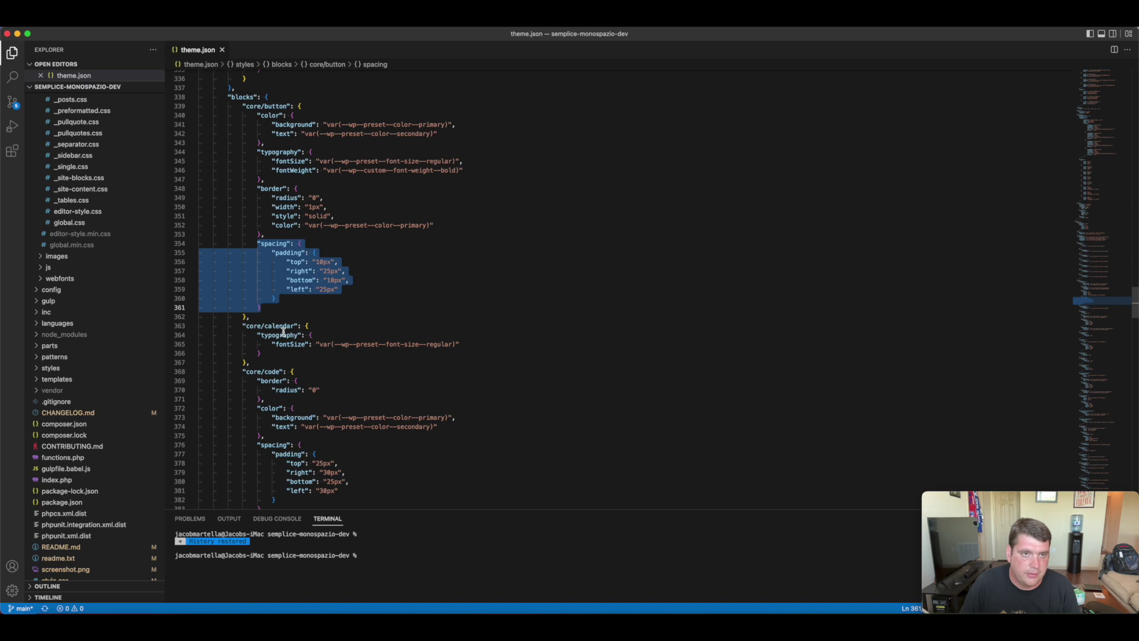
pyautogui.scroll(-5, 231, 193)
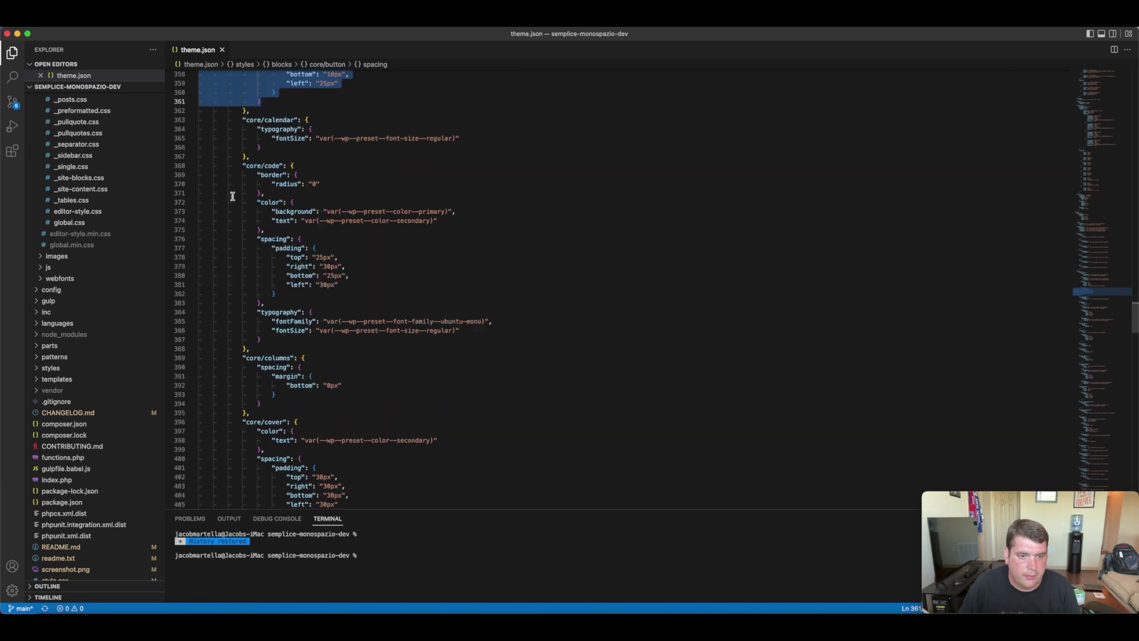
pyautogui.scroll(-2, 231, 193)
pyautogui.scroll(-3, 285, 342)
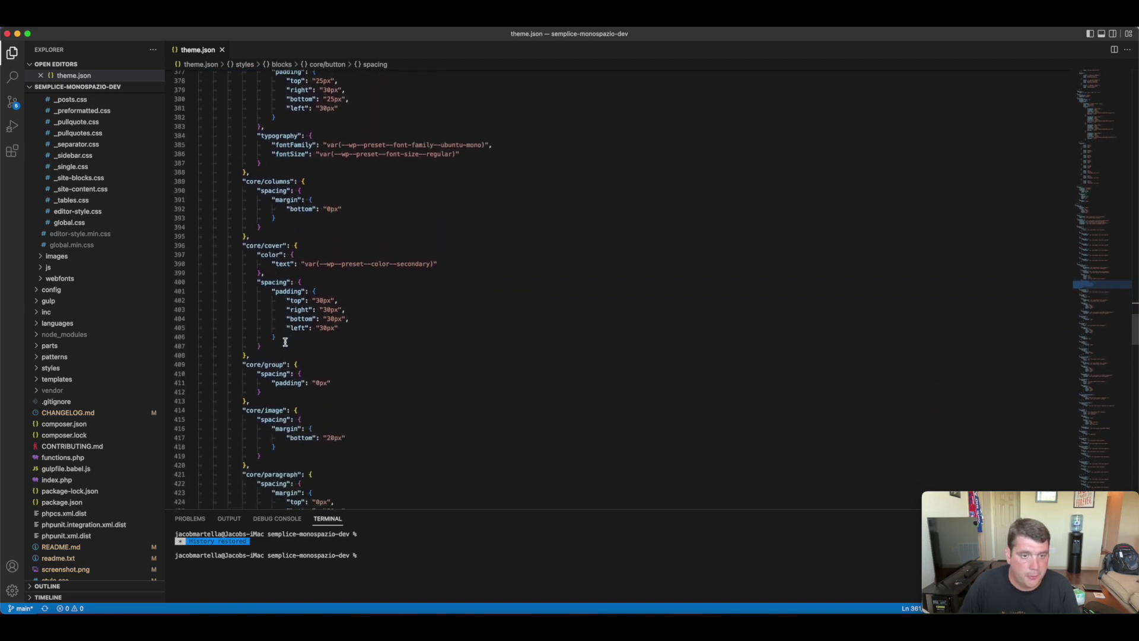
pyautogui.scroll(-1, 283, 308)
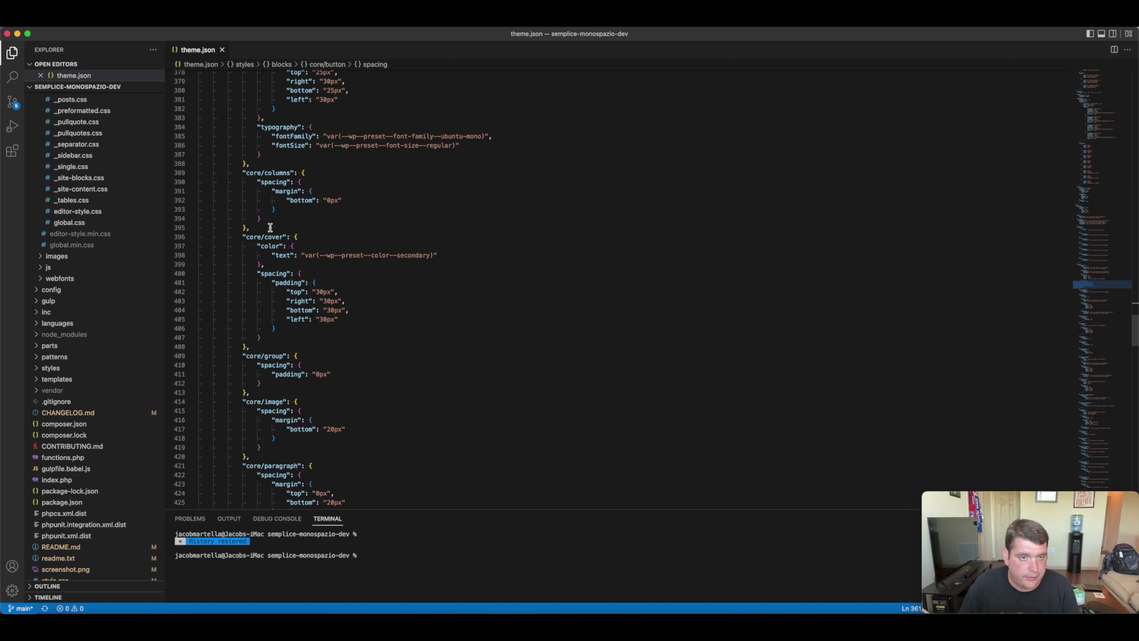
pyautogui.scroll(-2, 293, 384)
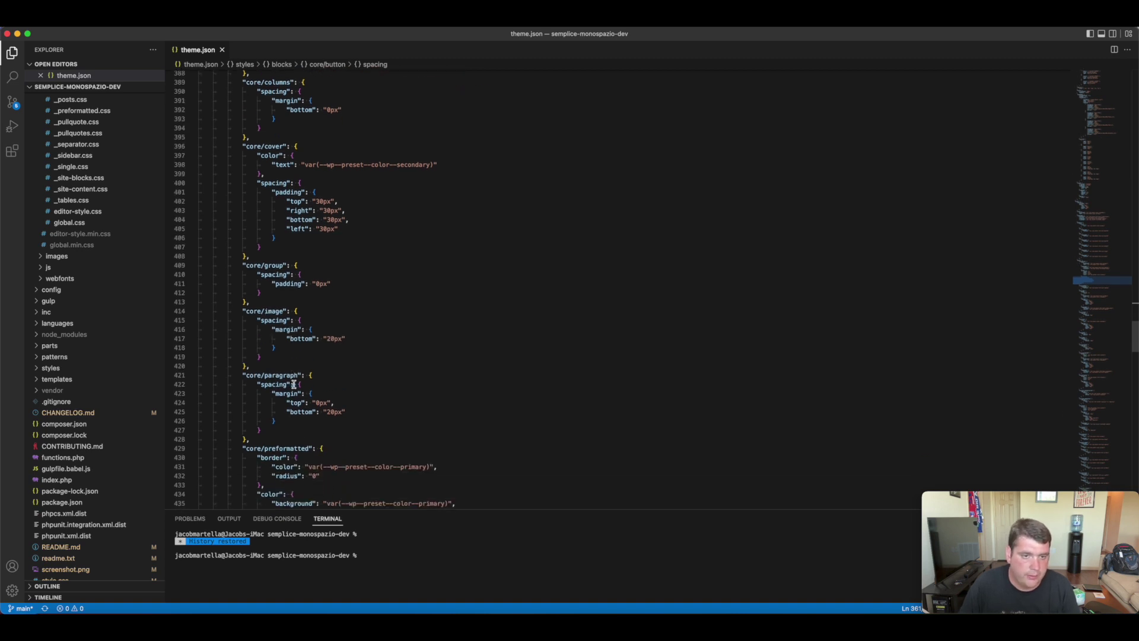
pyautogui.scroll(-1, 279, 333)
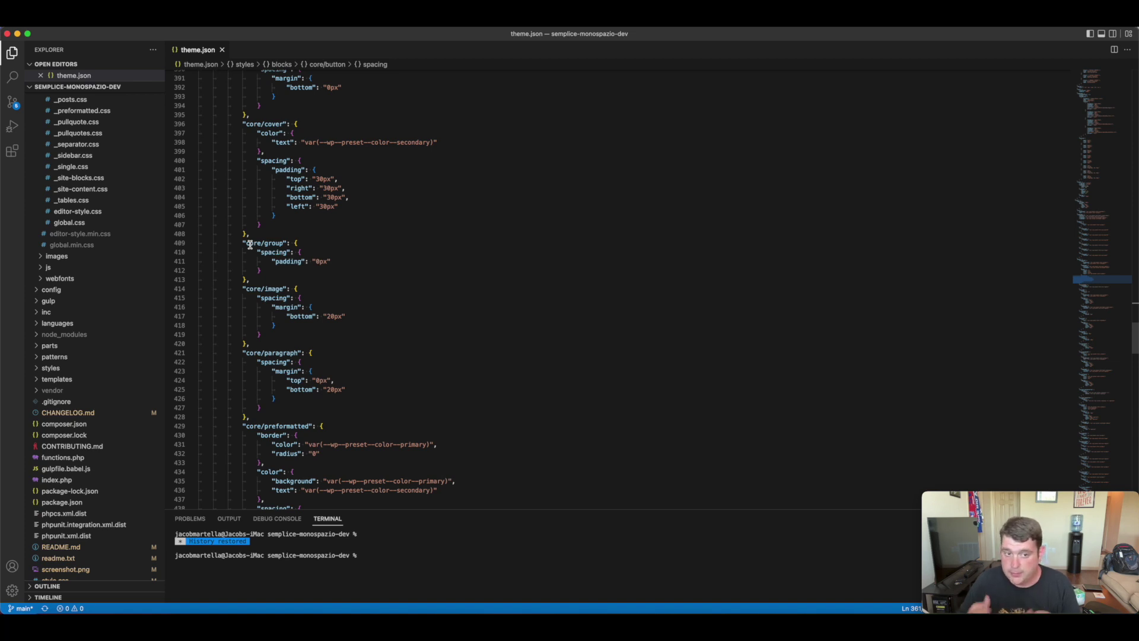
pyautogui.scroll(-5, 250, 245)
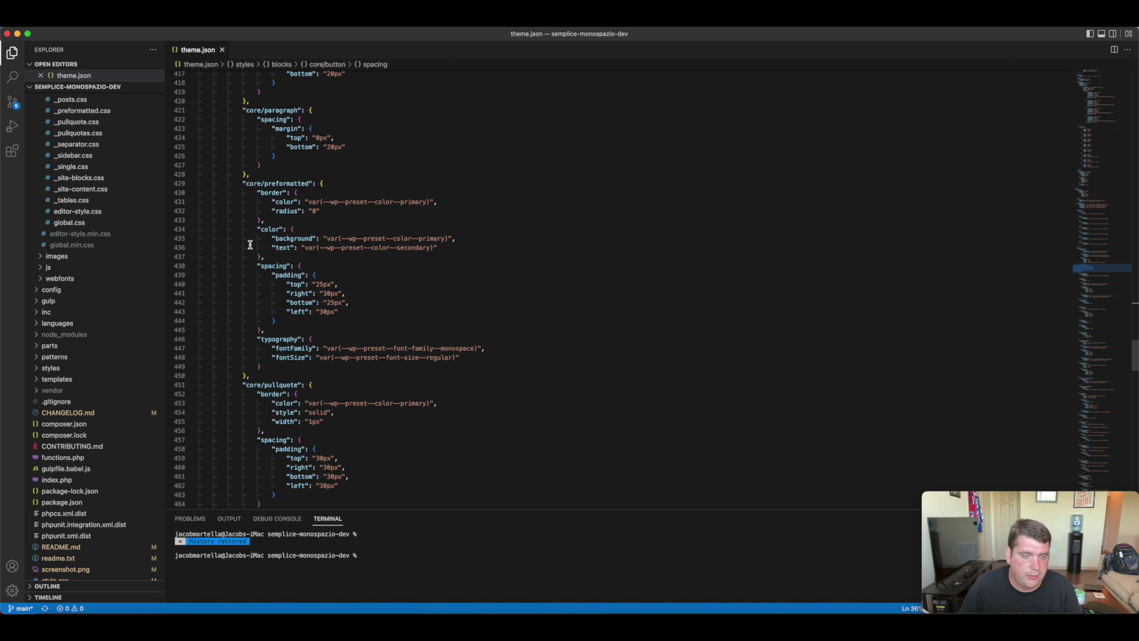
pyautogui.scroll(-3, 250, 245)
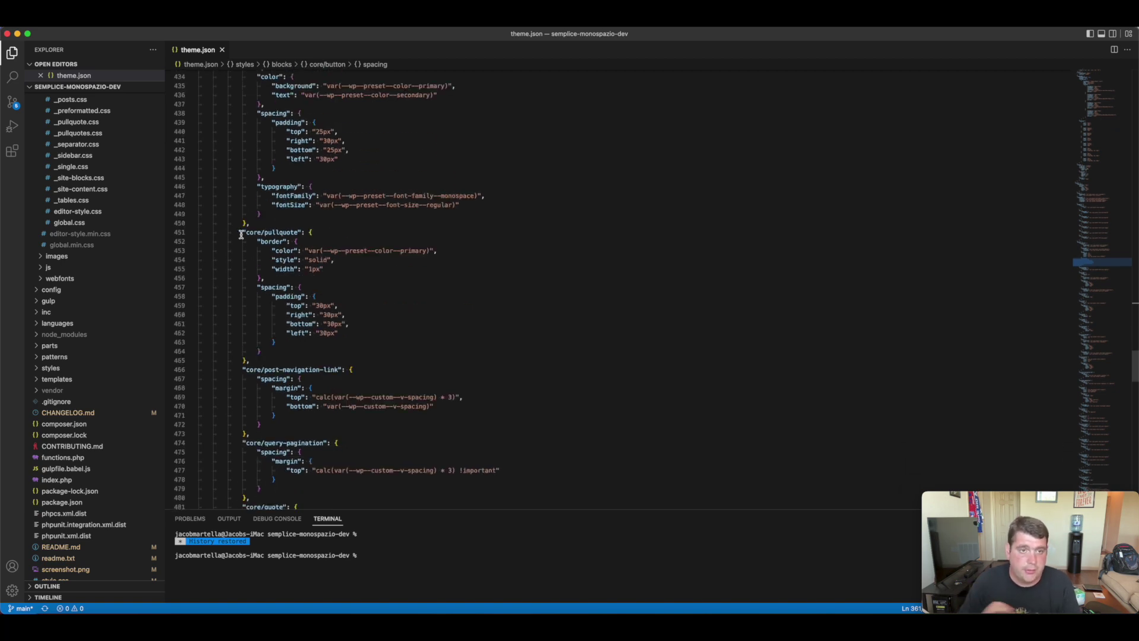
pyautogui.scroll(10, 241, 234)
pyautogui.scroll(7, 241, 234)
# Mark and then clear the full core/button style settings before moving on to core/code
pyautogui.scroll(3, 241, 234)
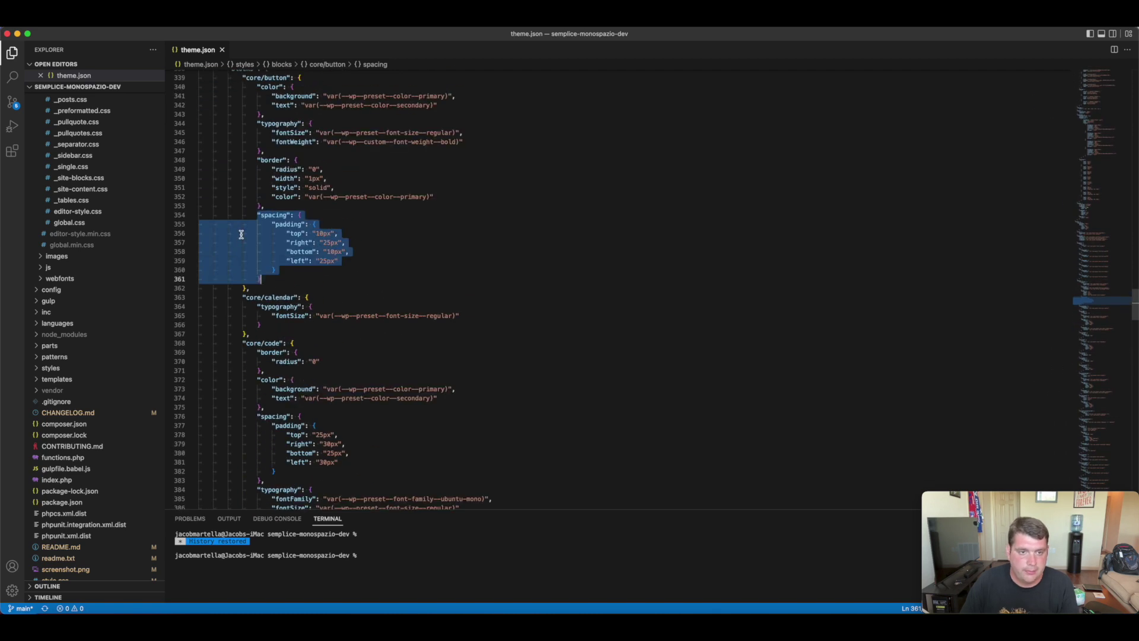
pyautogui.scroll(4, 249, 202)
pyautogui.moveTo(256, 179); pyautogui.dragTo(278, 381)
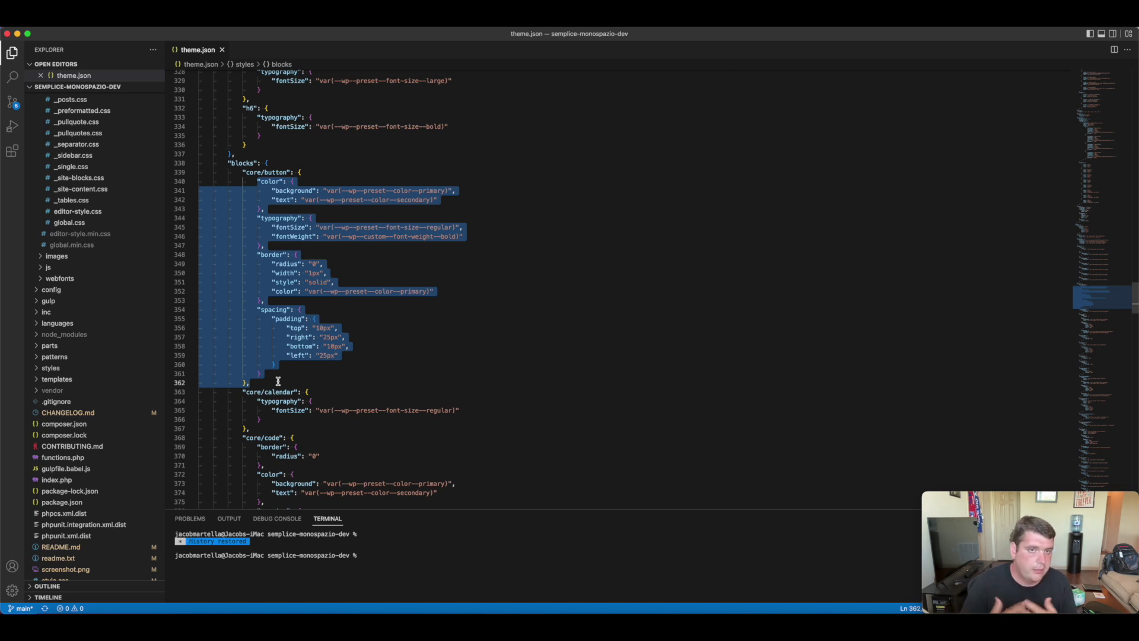
pyautogui.click(304, 366)
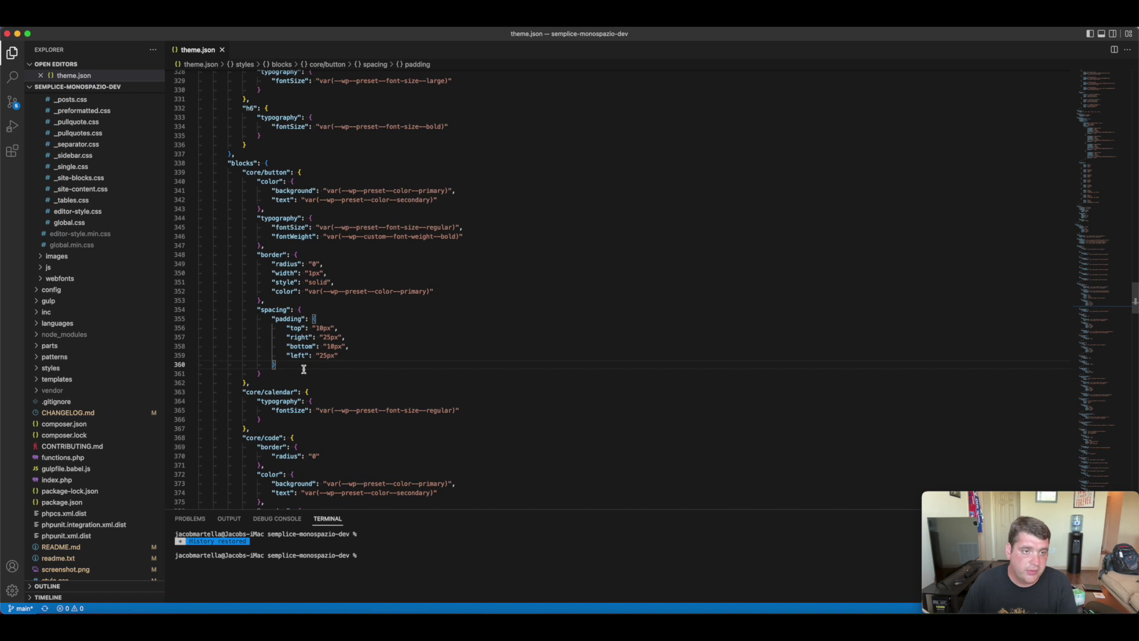
pyautogui.scroll(-5, 304, 369)
# Scroll through the remaining block styles to core/template-part, templateParts and customTemplates
pyautogui.scroll(-5, 300, 350)
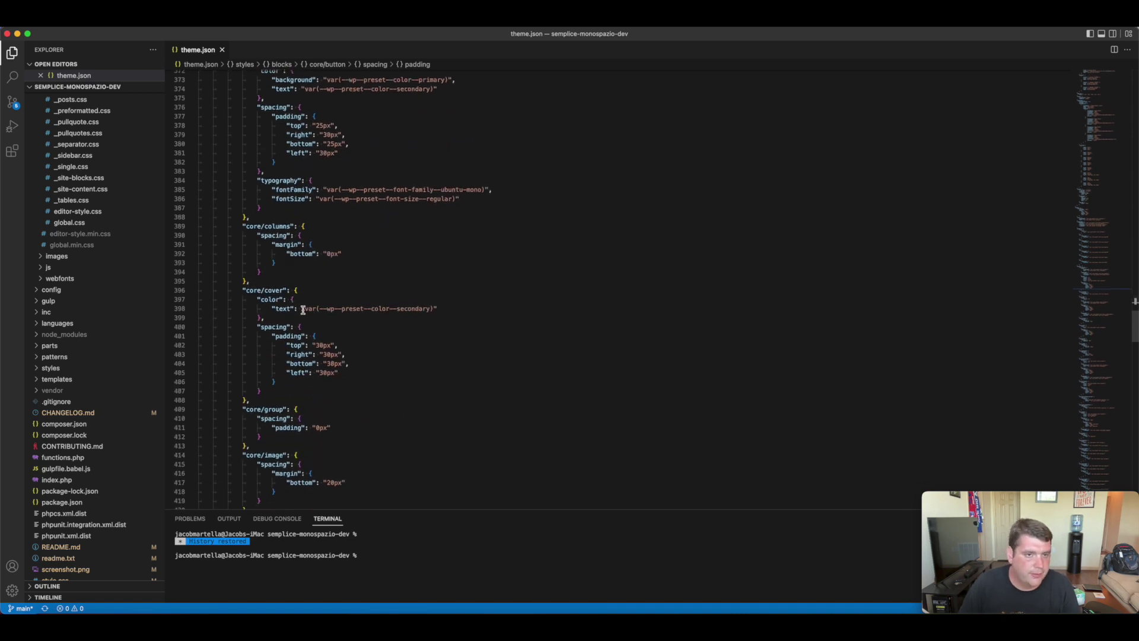
pyautogui.scroll(-5, 294, 326)
pyautogui.scroll(-5, 288, 308)
pyautogui.scroll(-5, 279, 329)
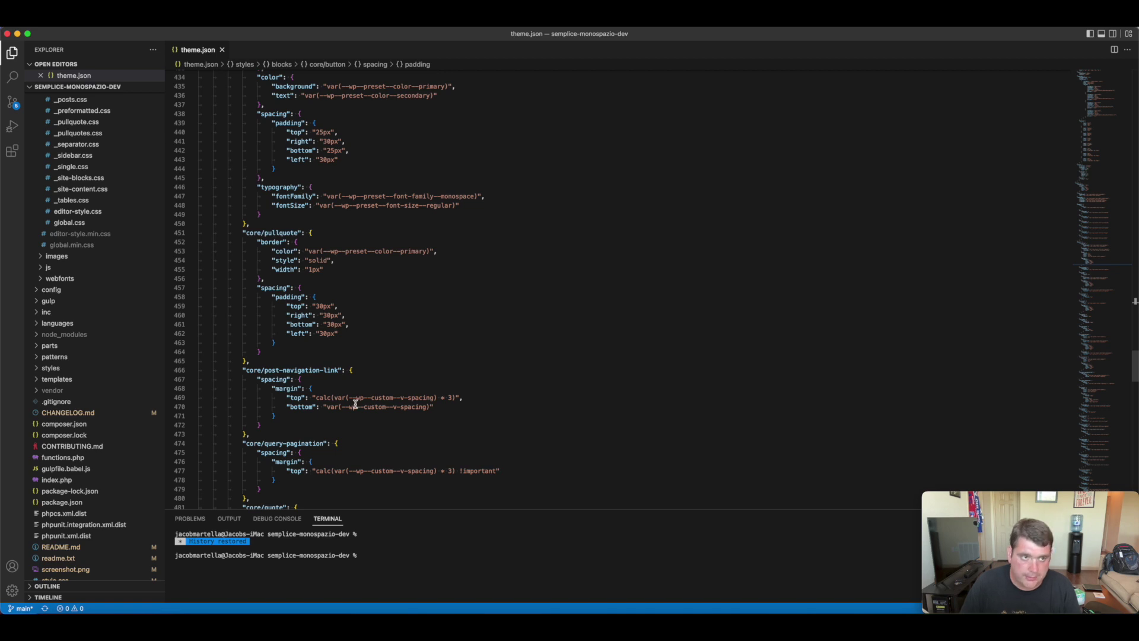
pyautogui.scroll(-2, 347, 415)
pyautogui.scroll(-2, 306, 356)
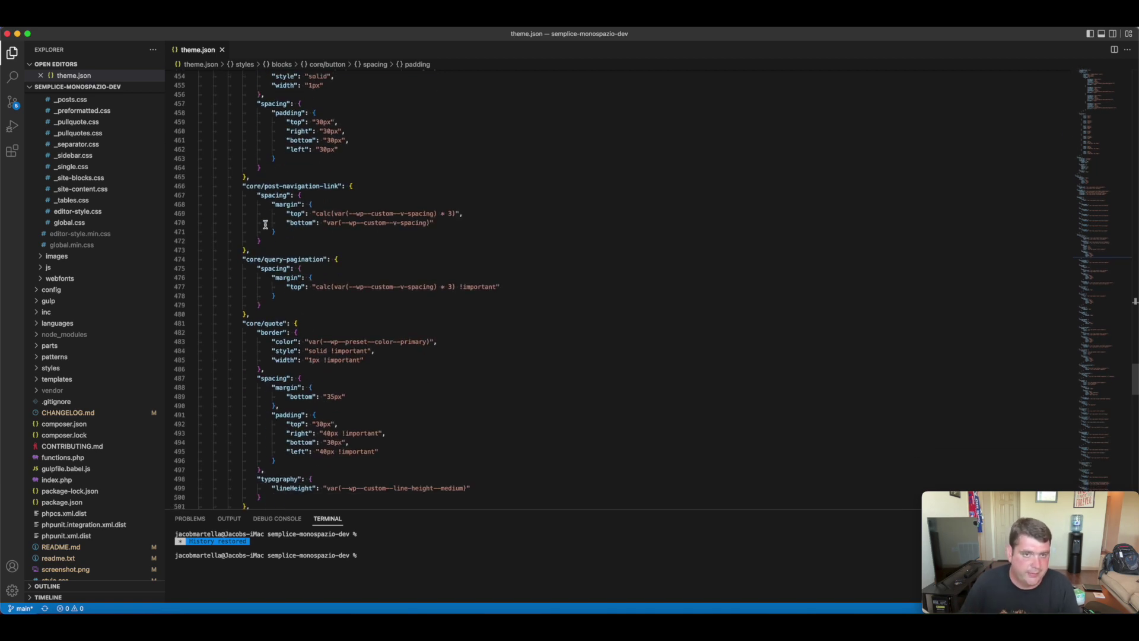
pyautogui.scroll(-5, 330, 404)
pyautogui.scroll(-6, 331, 407)
pyautogui.scroll(-2, 332, 407)
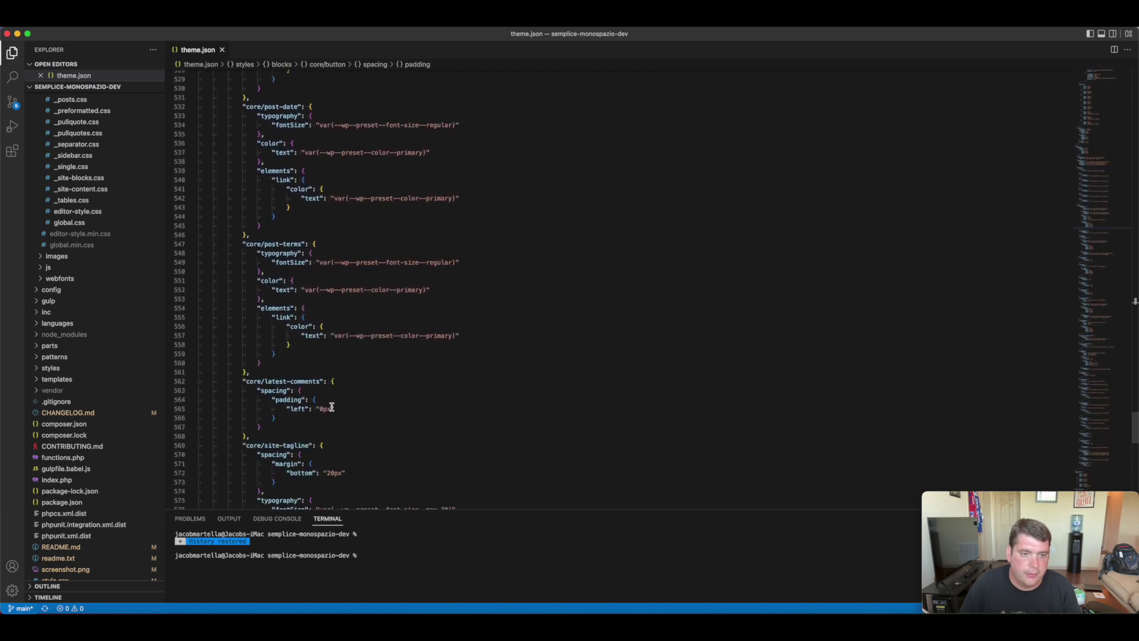
pyautogui.scroll(-2, 332, 407)
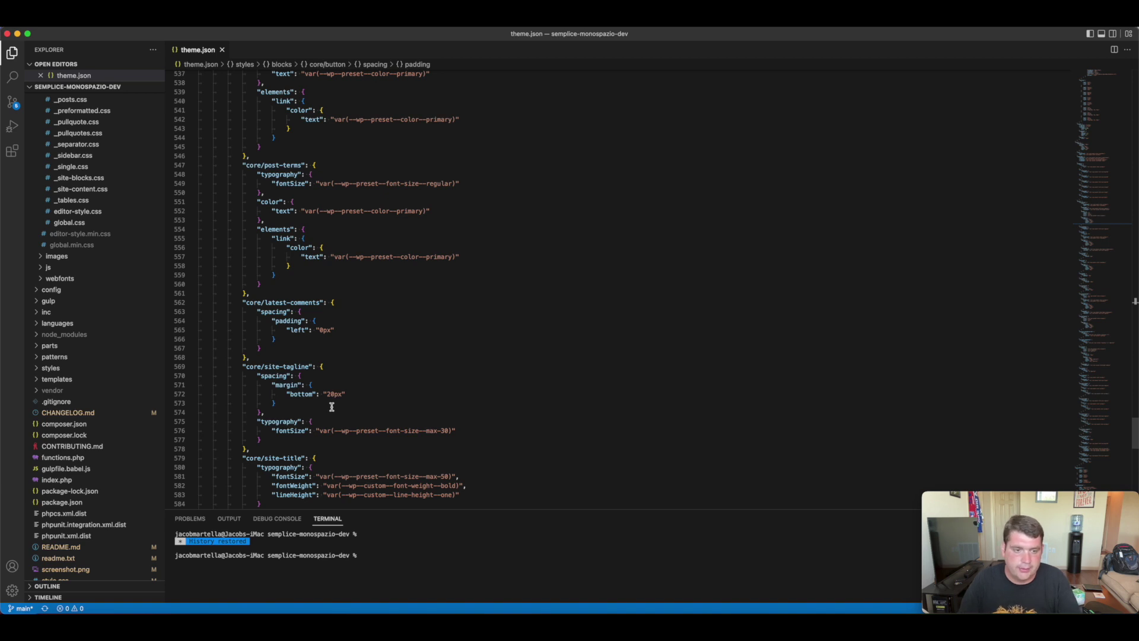
pyautogui.scroll(-2, 332, 406)
pyautogui.scroll(-7, 332, 407)
pyautogui.scroll(-1, 331, 406)
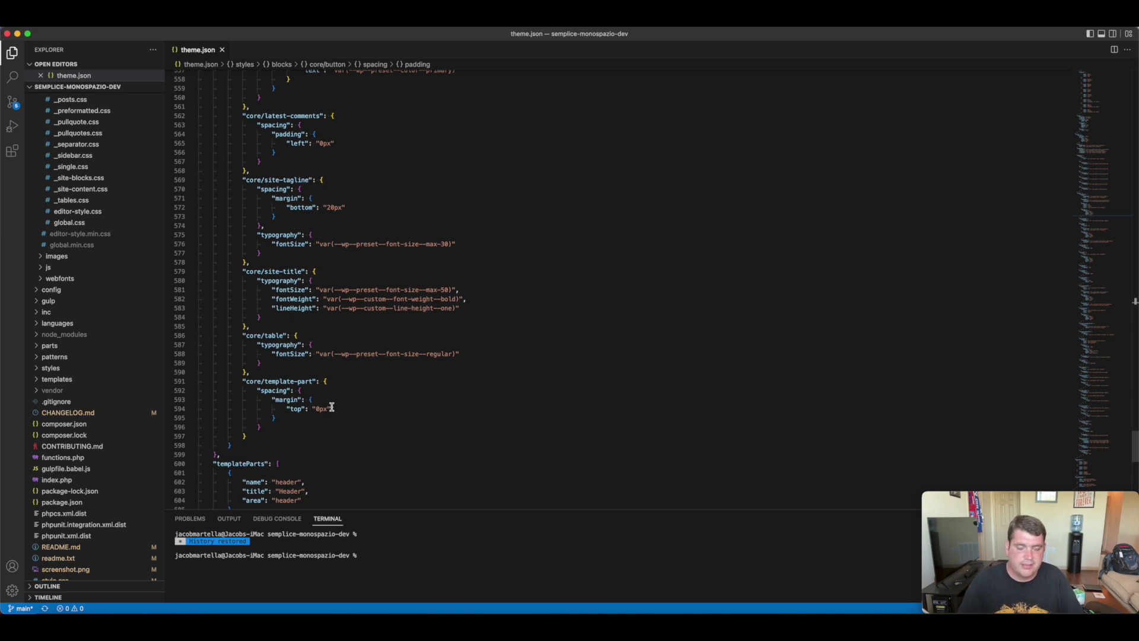
pyautogui.scroll(-3, 332, 407)
pyautogui.scroll(-2, 332, 407)
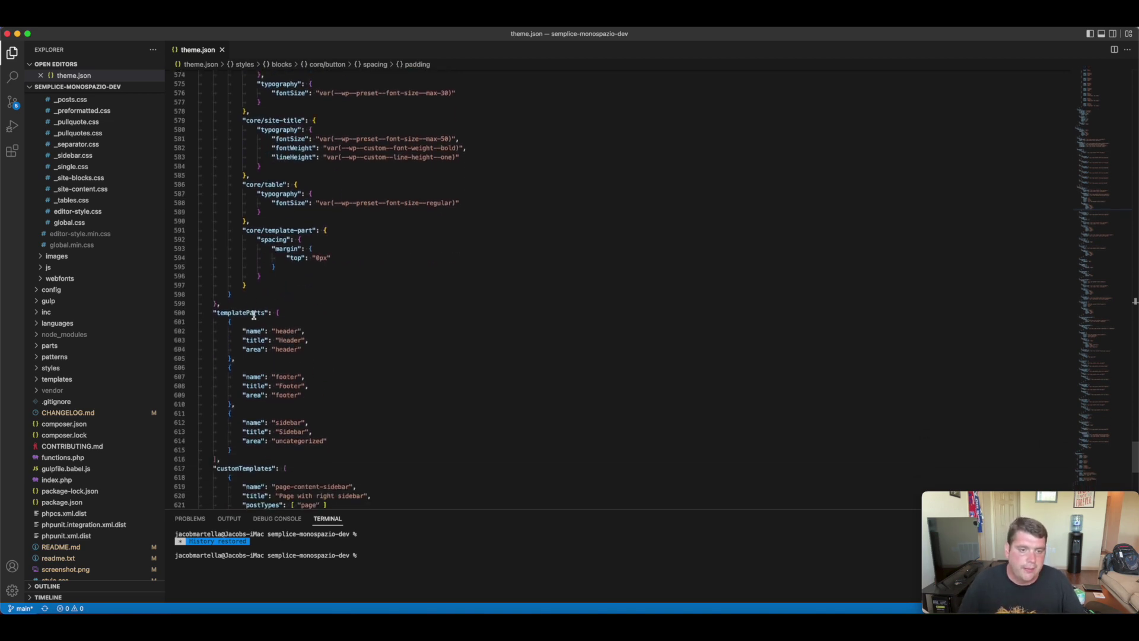
pyautogui.moveTo(214, 315); pyautogui.dragTo(295, 457)
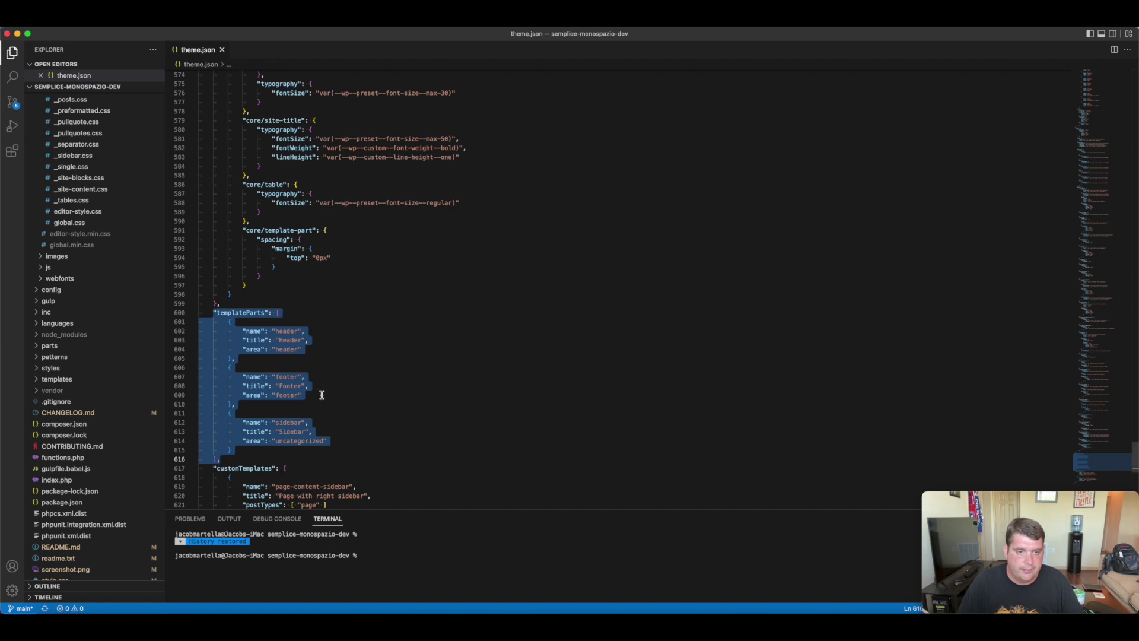
pyautogui.scroll(-5, 294, 344)
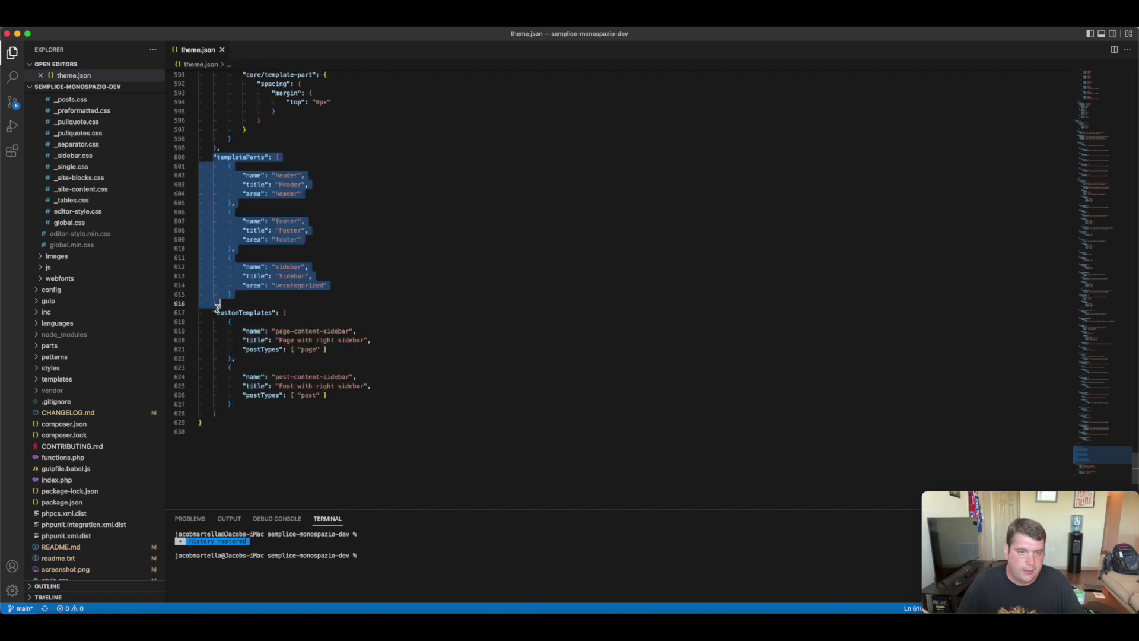
pyautogui.click(214, 312)
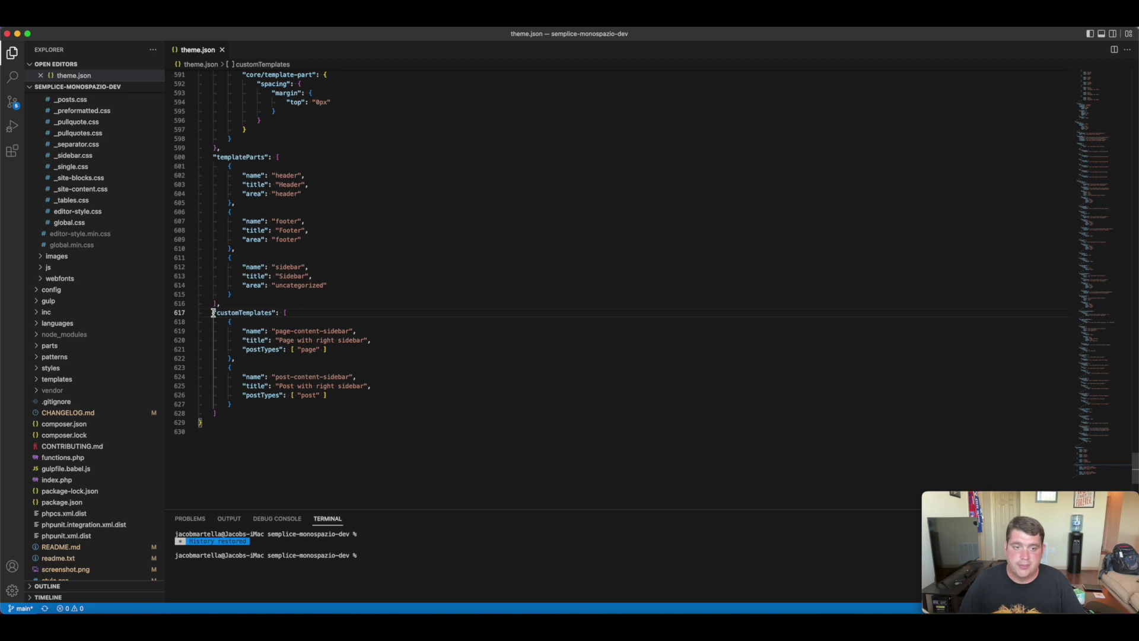
pyautogui.doubleClick(308, 349)
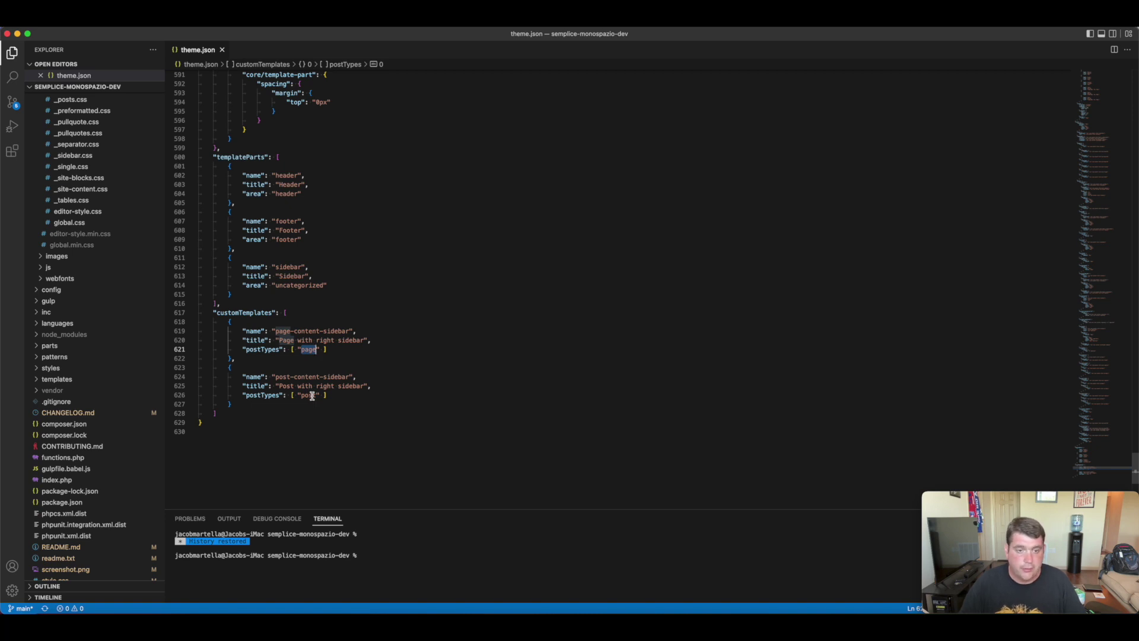
pyautogui.scroll(8, 312, 396)
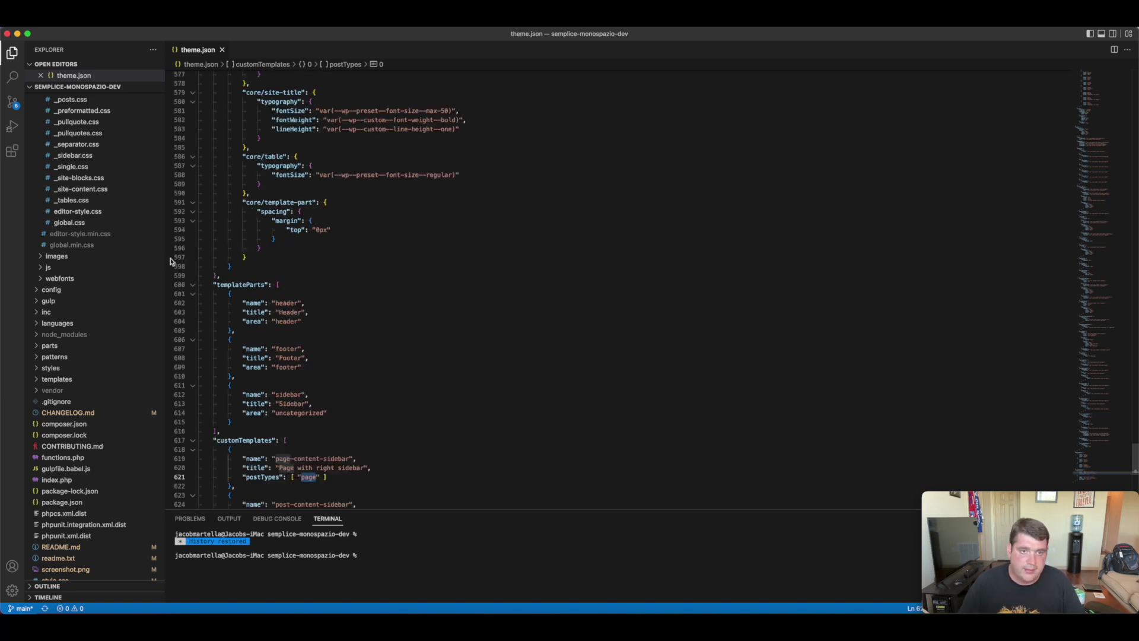
pyautogui.scroll(8, 308, 356)
pyautogui.scroll(8, 306, 314)
pyautogui.scroll(7, 301, 277)
pyautogui.scroll(10, 300, 277)
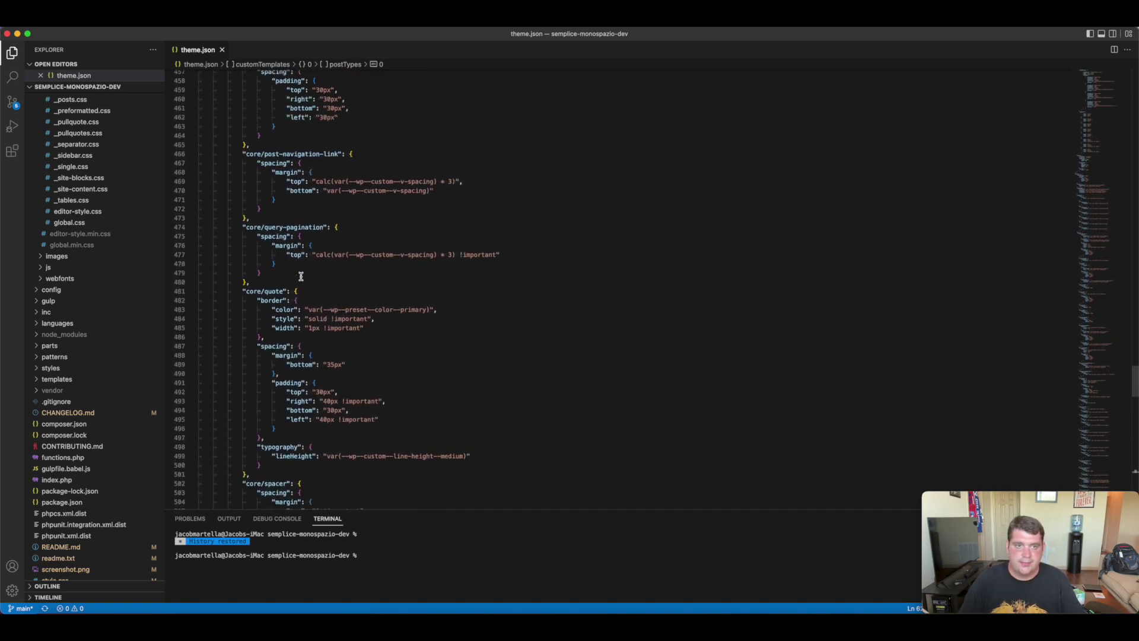
pyautogui.scroll(10, 301, 276)
pyautogui.scroll(11, 300, 276)
pyautogui.scroll(11, 301, 277)
pyautogui.scroll(4, 301, 276)
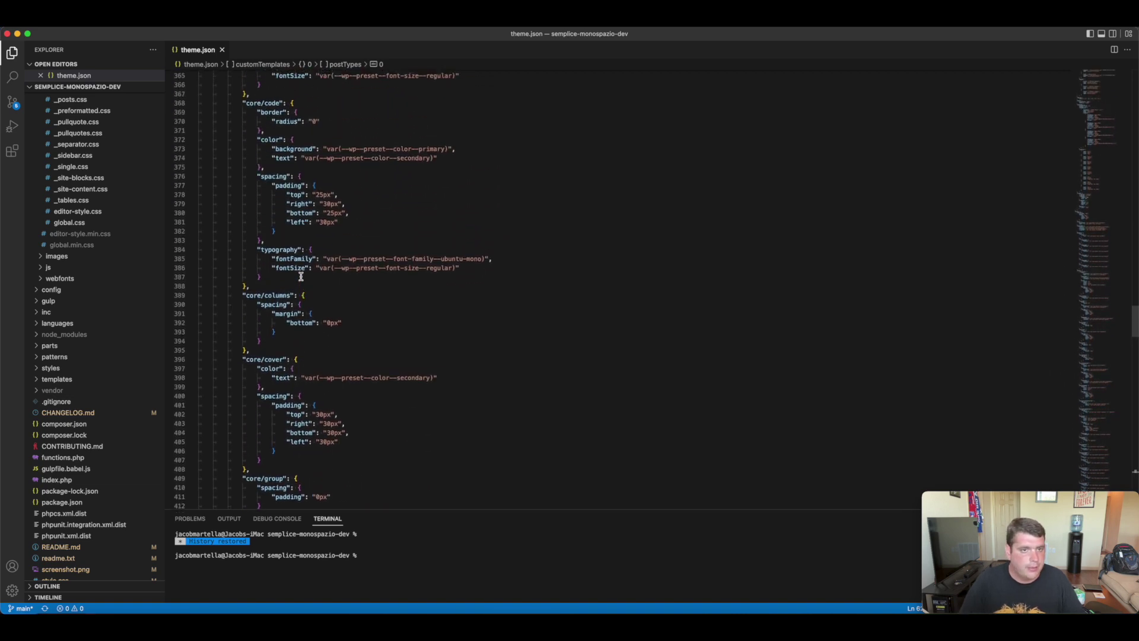
pyautogui.scroll(5, 302, 278)
pyautogui.scroll(5, 304, 282)
pyautogui.scroll(3, 306, 285)
pyautogui.scroll(10, 143, 217)
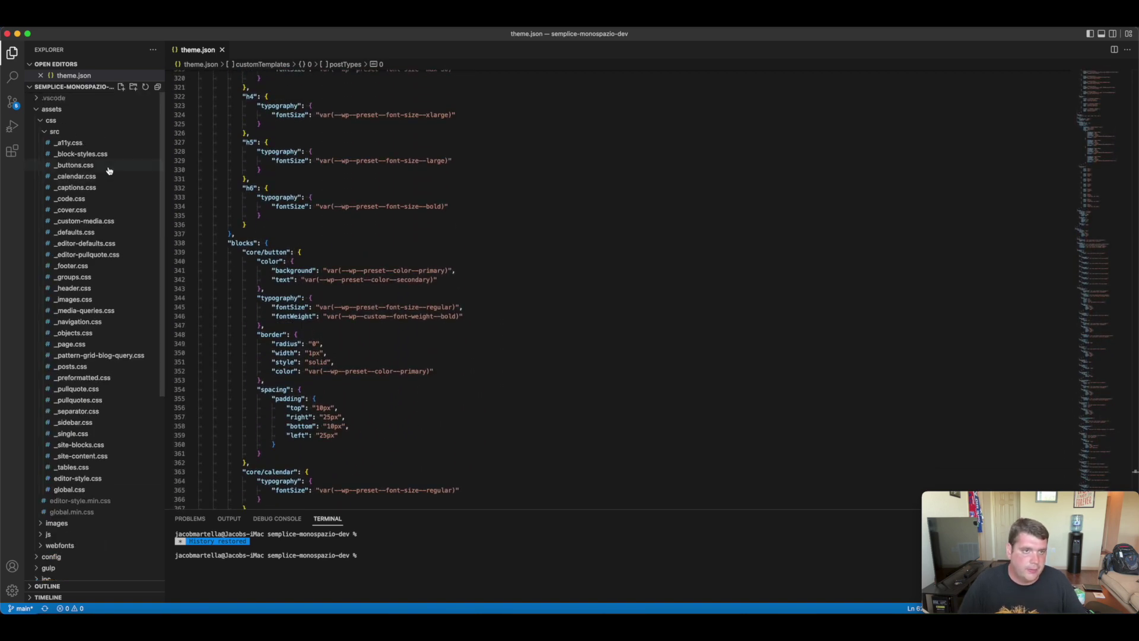
# Open _buttons.css and review its font-family, font-size and font-weight preset variables
pyautogui.click(110, 169)
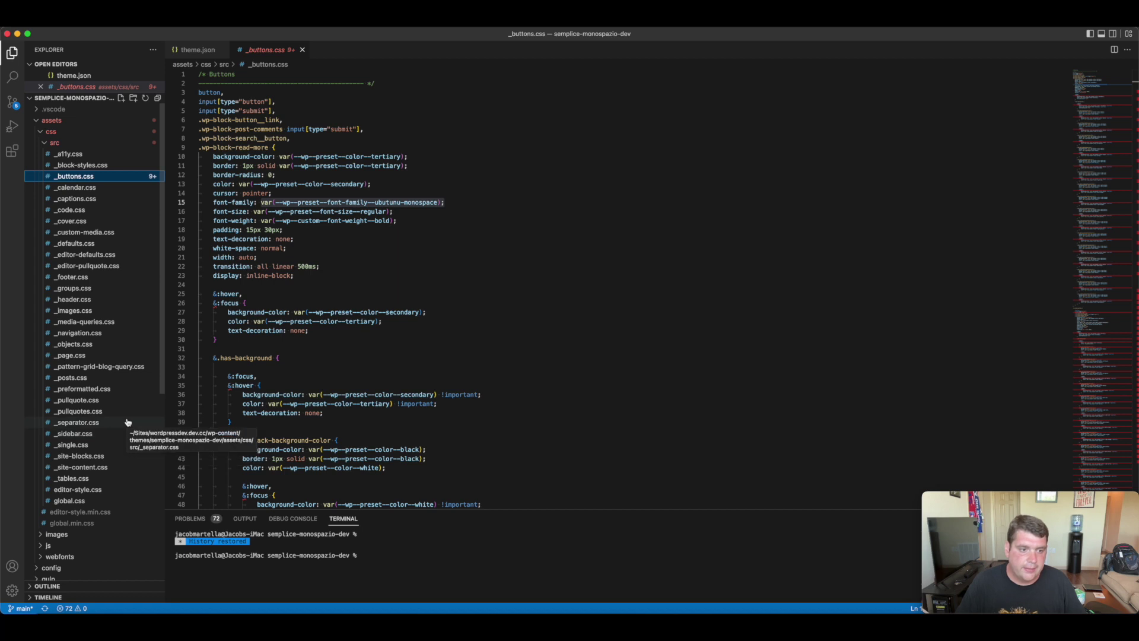
pyautogui.scroll(-5, 129, 427)
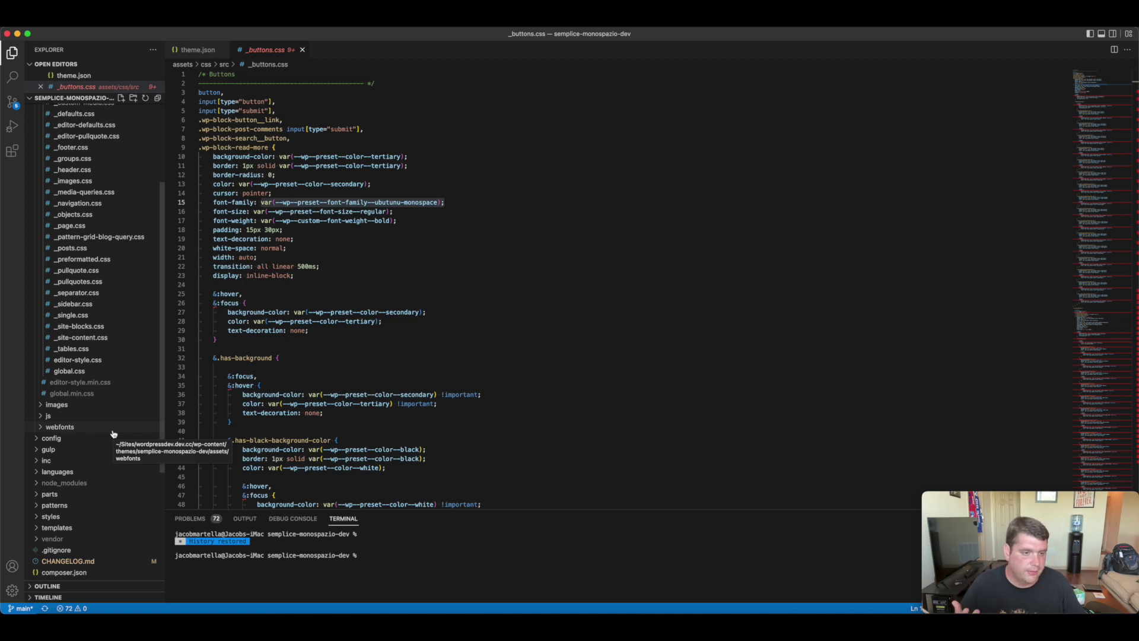
pyautogui.click(343, 219)
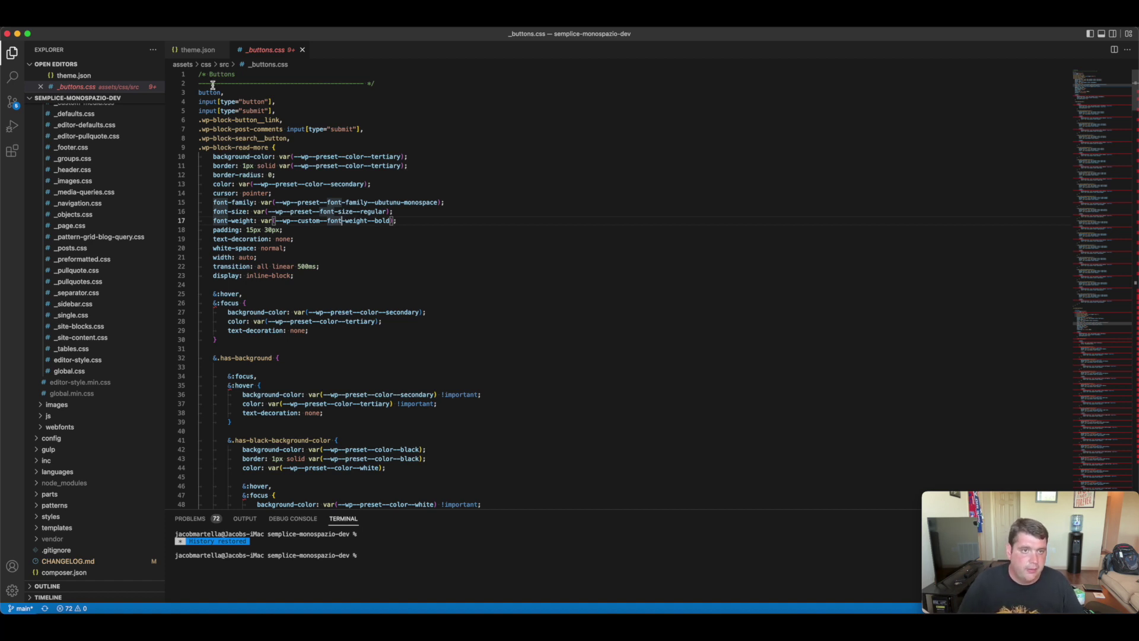
pyautogui.moveTo(198, 92); pyautogui.dragTo(301, 151)
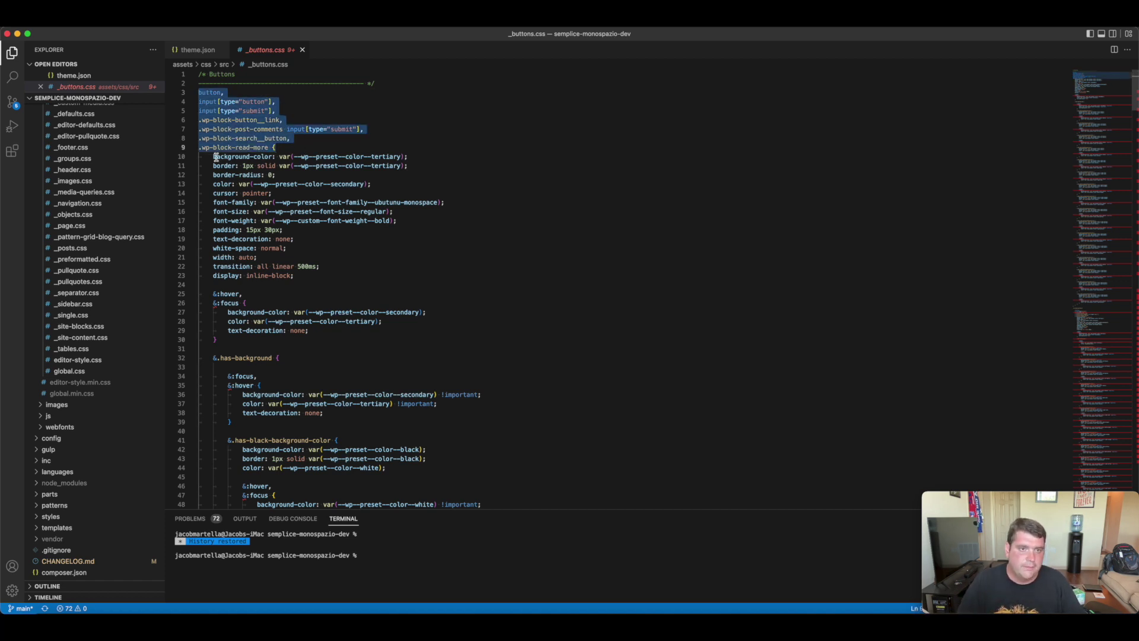
pyautogui.moveTo(214, 155); pyautogui.dragTo(363, 230)
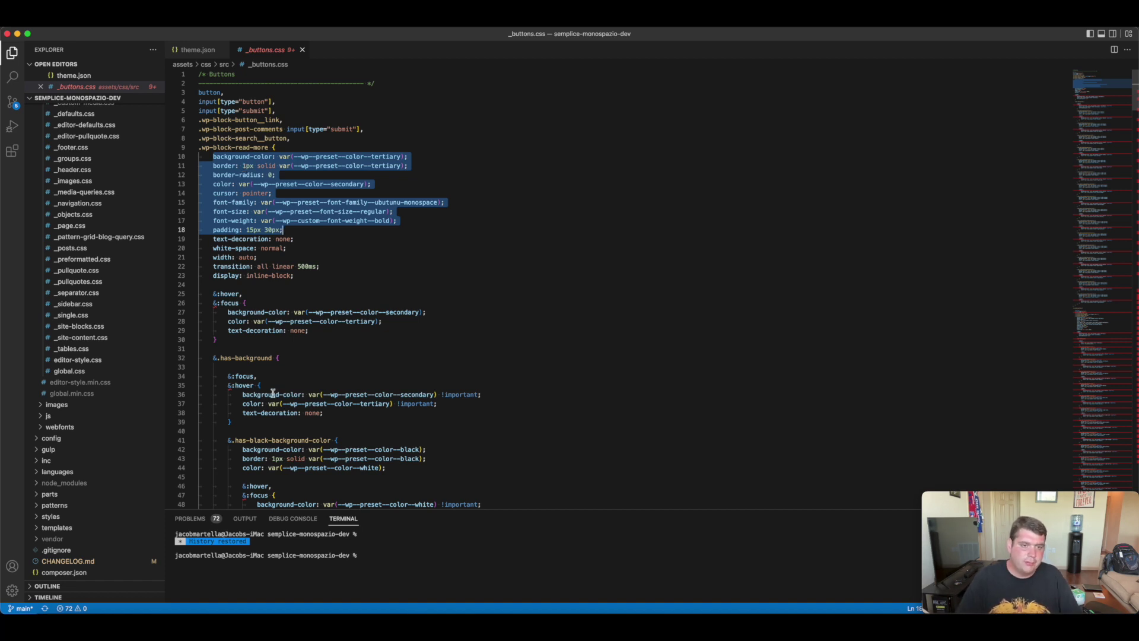
pyautogui.moveTo(213, 295); pyautogui.dragTo(240, 340)
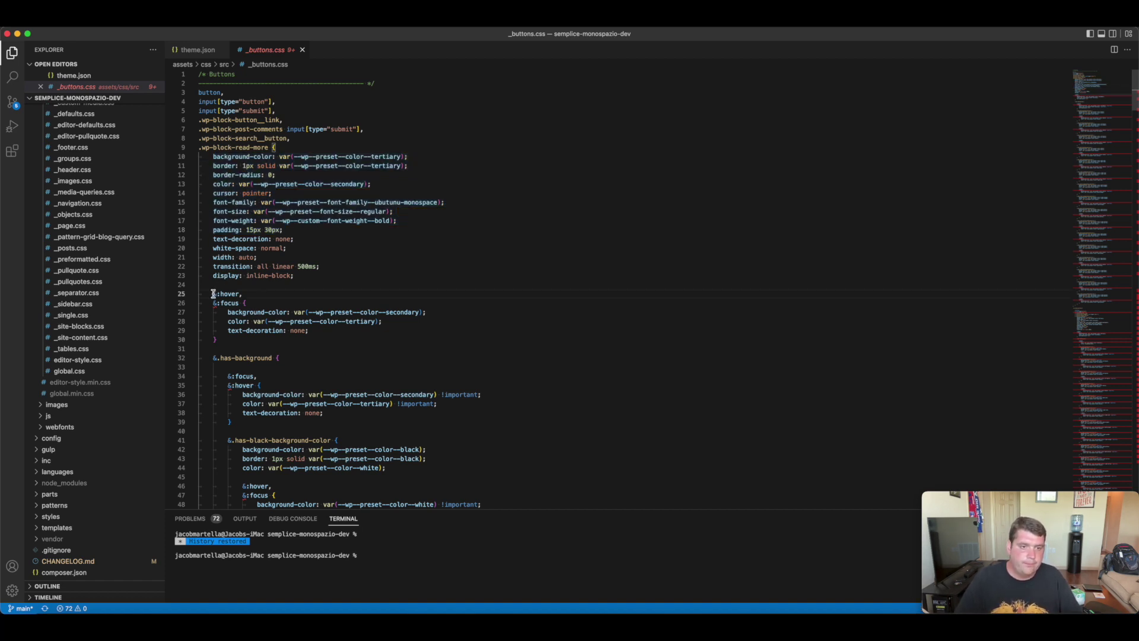
pyautogui.doubleClick(403, 312)
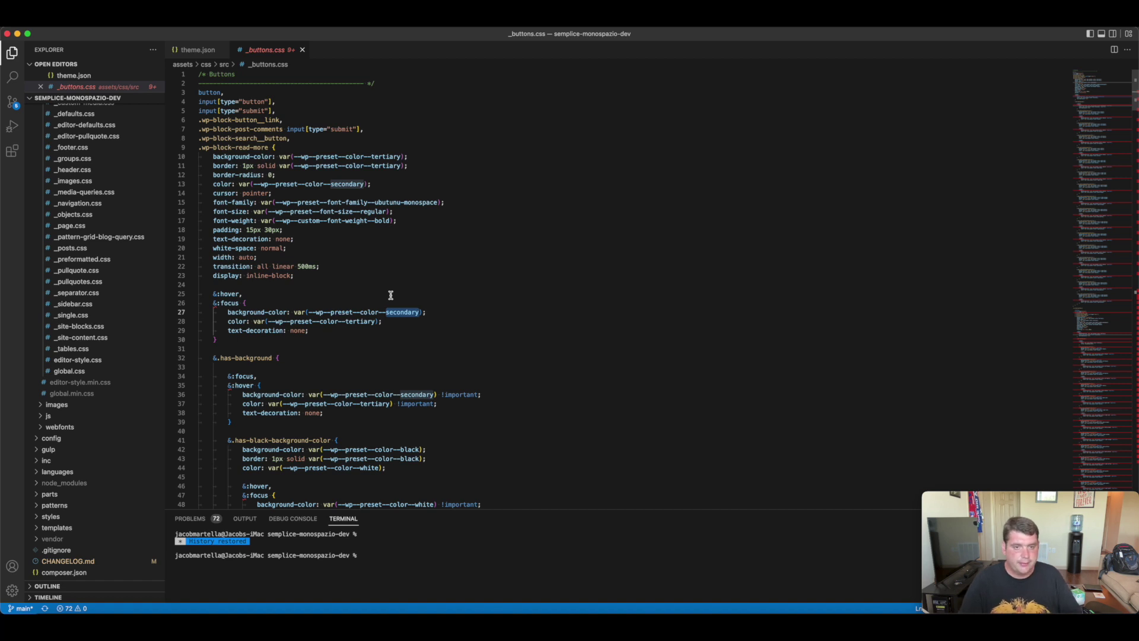
pyautogui.scroll(-3, 280, 171)
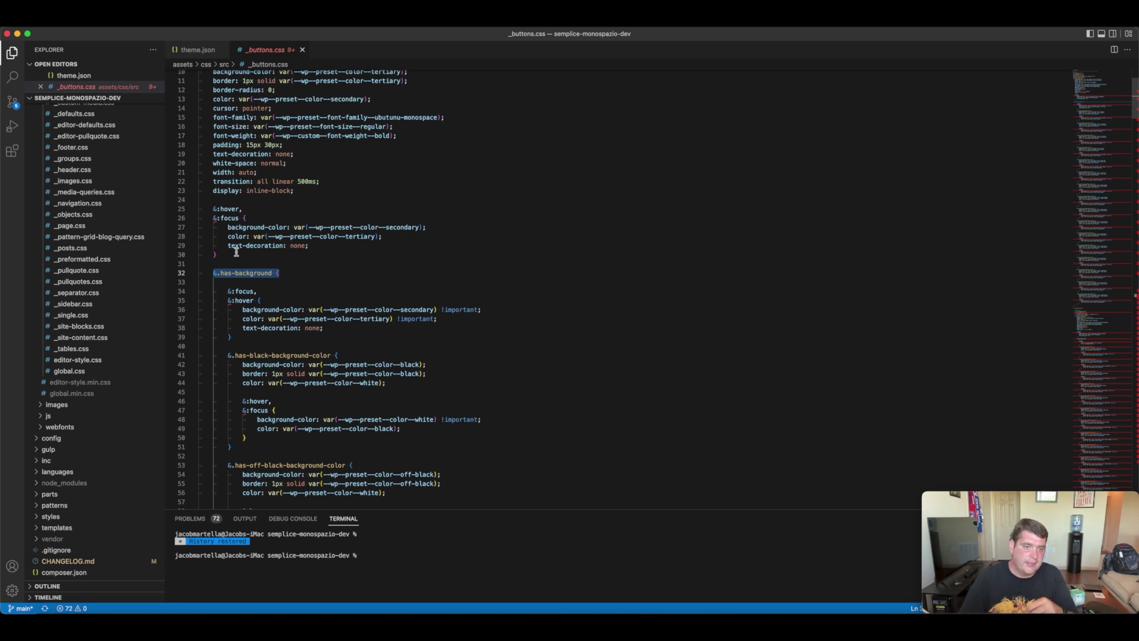
pyautogui.click(217, 274)
pyautogui.moveTo(217, 275); pyautogui.dragTo(273, 274)
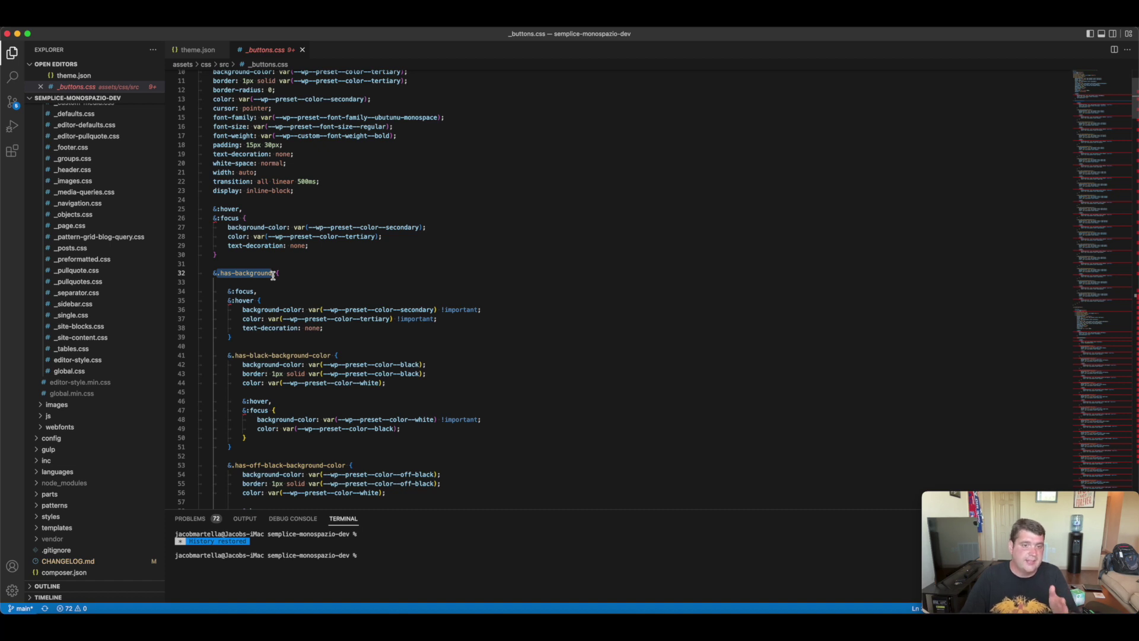
pyautogui.click(261, 348)
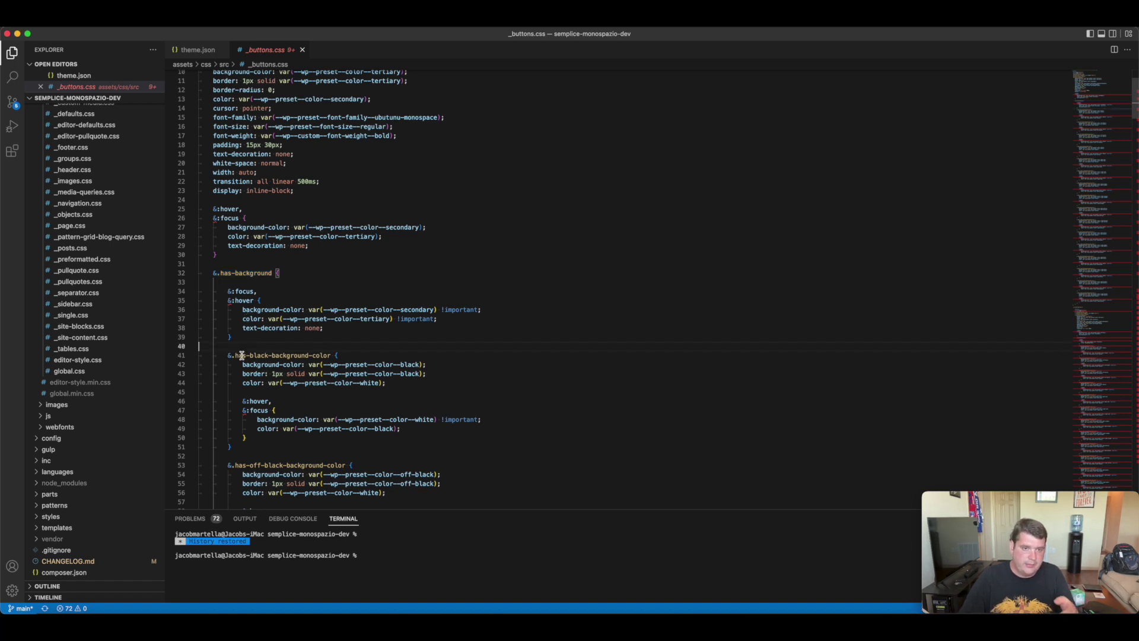
pyautogui.moveTo(234, 355); pyautogui.dragTo(261, 354)
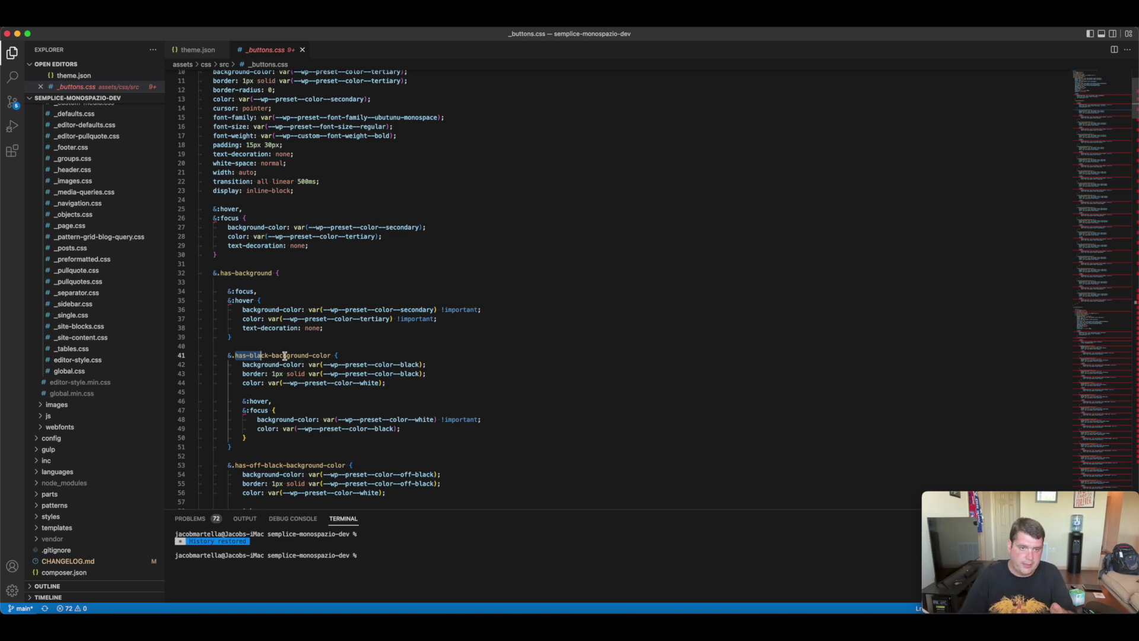
pyautogui.scroll(-3, 284, 355)
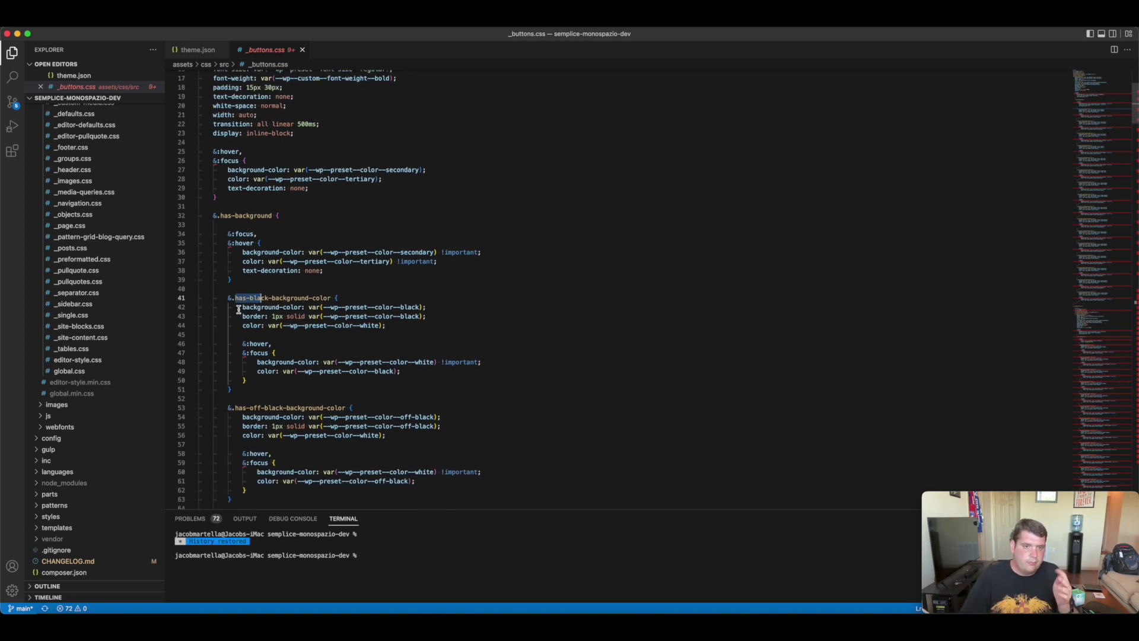
pyautogui.moveTo(240, 308); pyautogui.dragTo(337, 389)
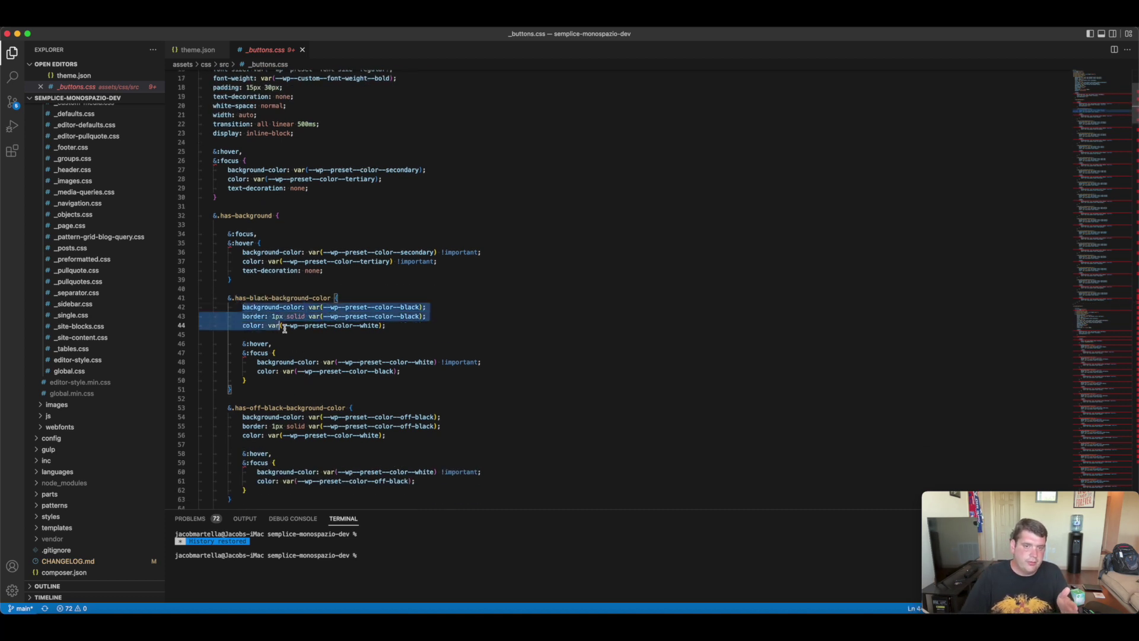
pyautogui.click(337, 389)
pyautogui.doubleClick(415, 308)
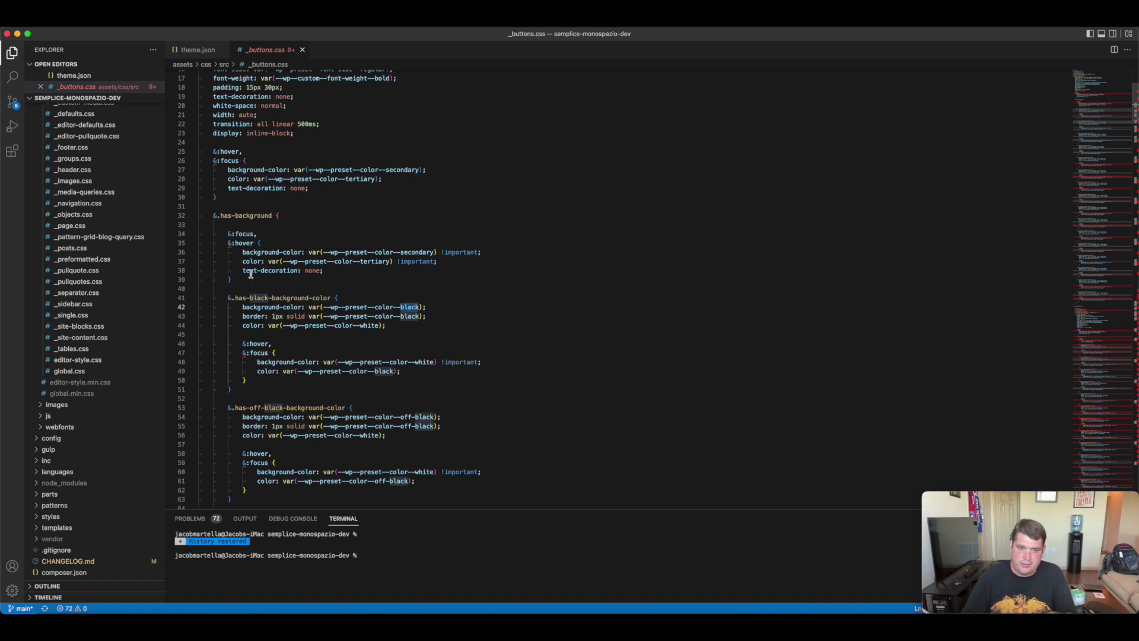
pyautogui.scroll(-2, 281, 327)
pyautogui.scroll(-10, 281, 328)
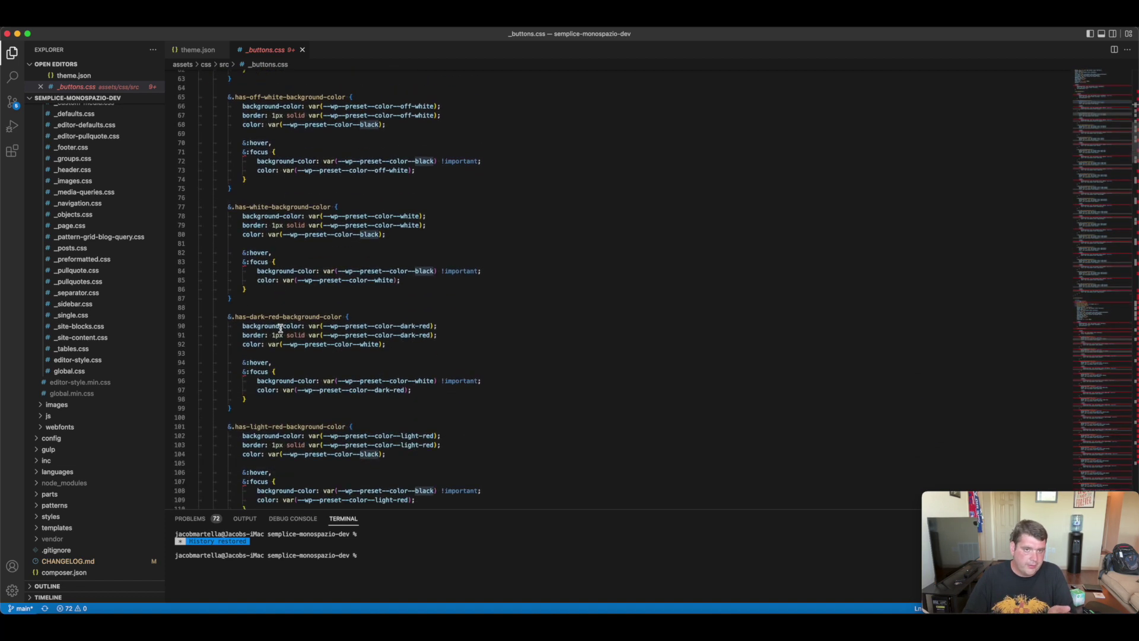
pyautogui.scroll(-2, 280, 328)
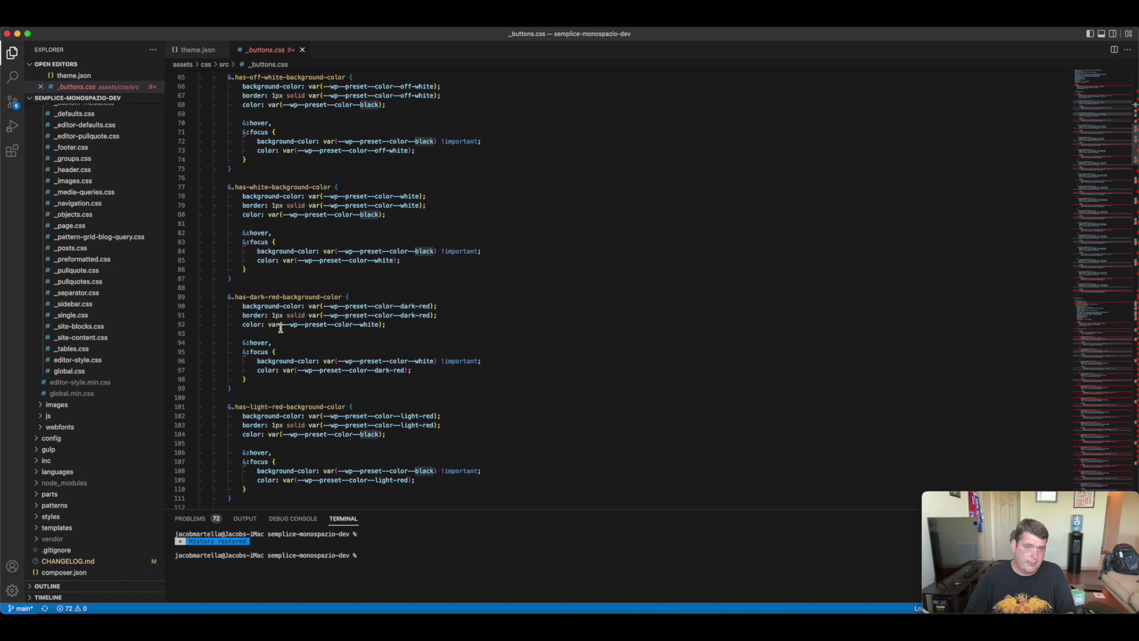
pyautogui.scroll(-10, 281, 328)
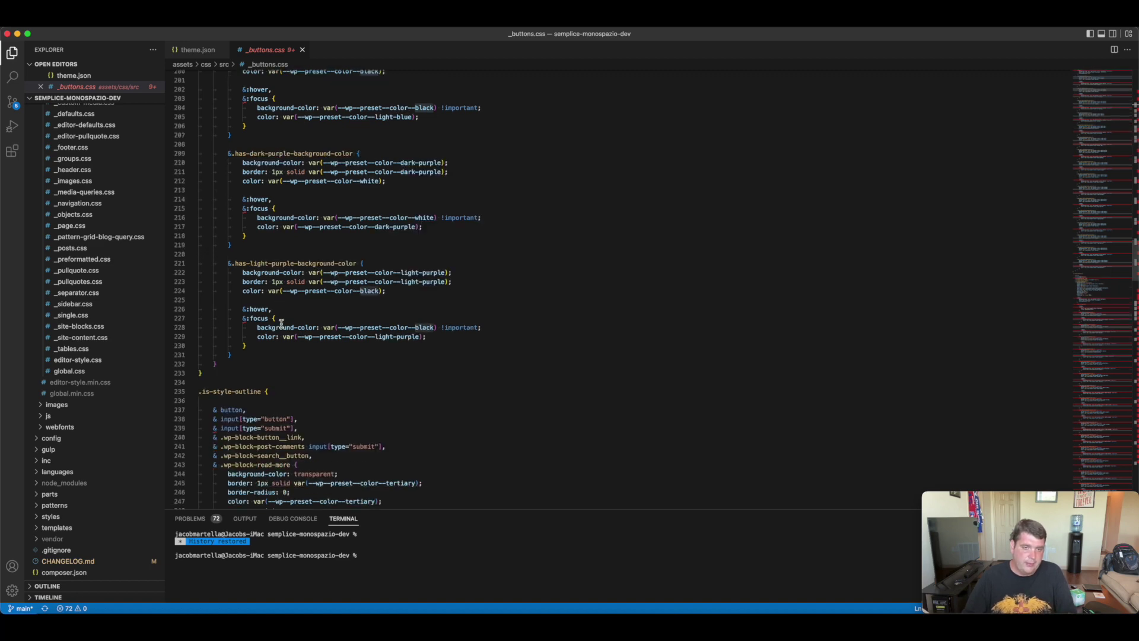
pyautogui.scroll(-10, 281, 327)
pyautogui.scroll(-10, 280, 324)
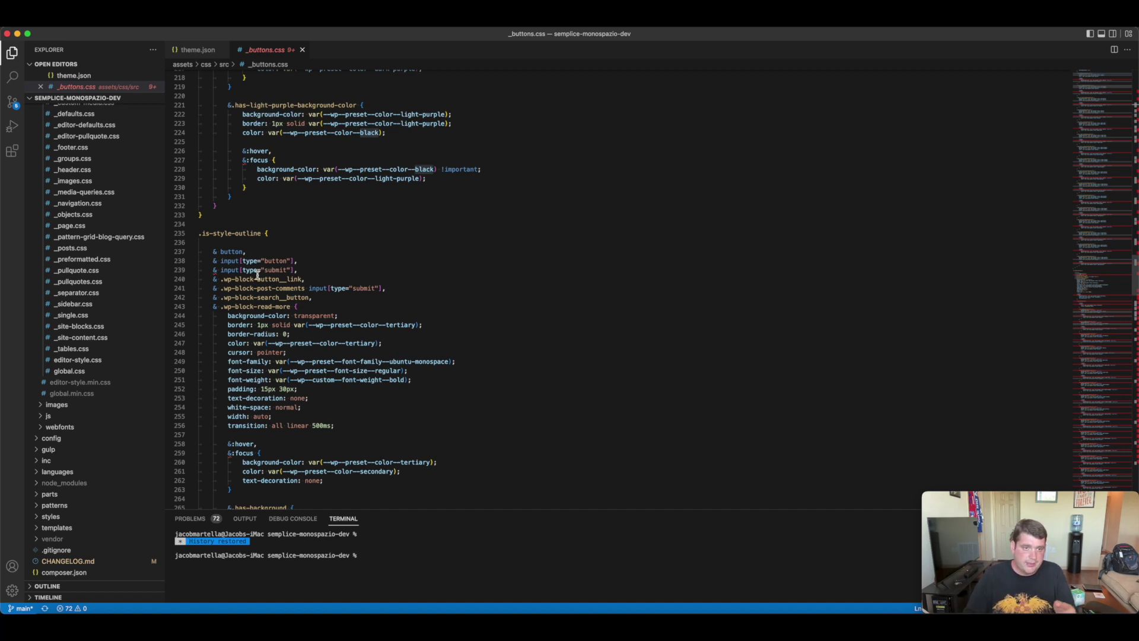
pyautogui.scroll(-5, 290, 303)
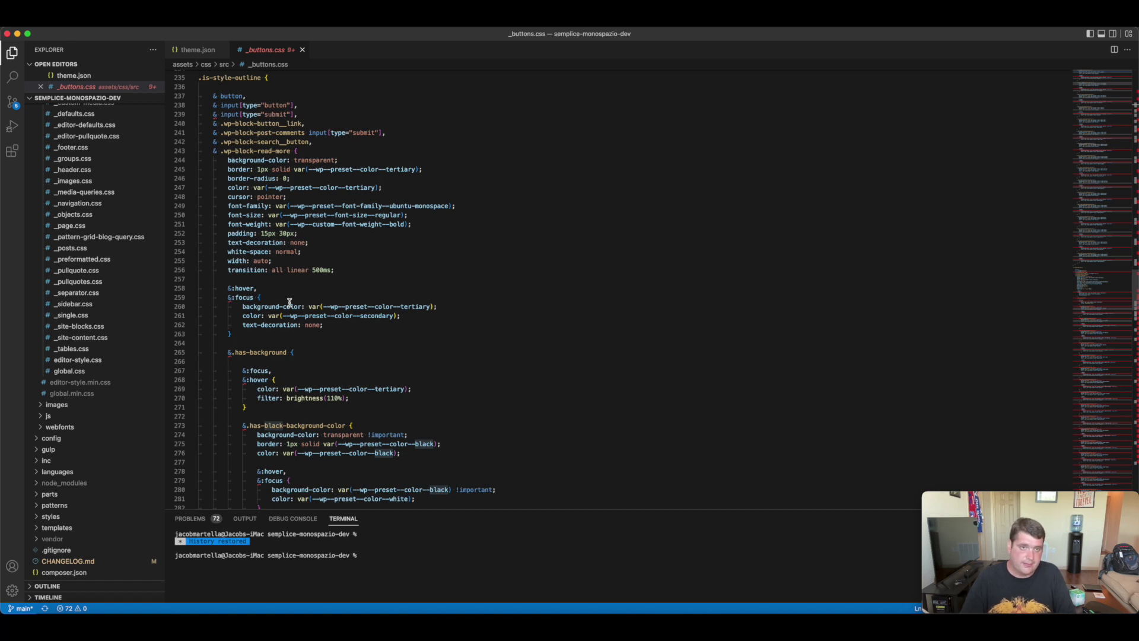
pyautogui.scroll(5, 118, 195)
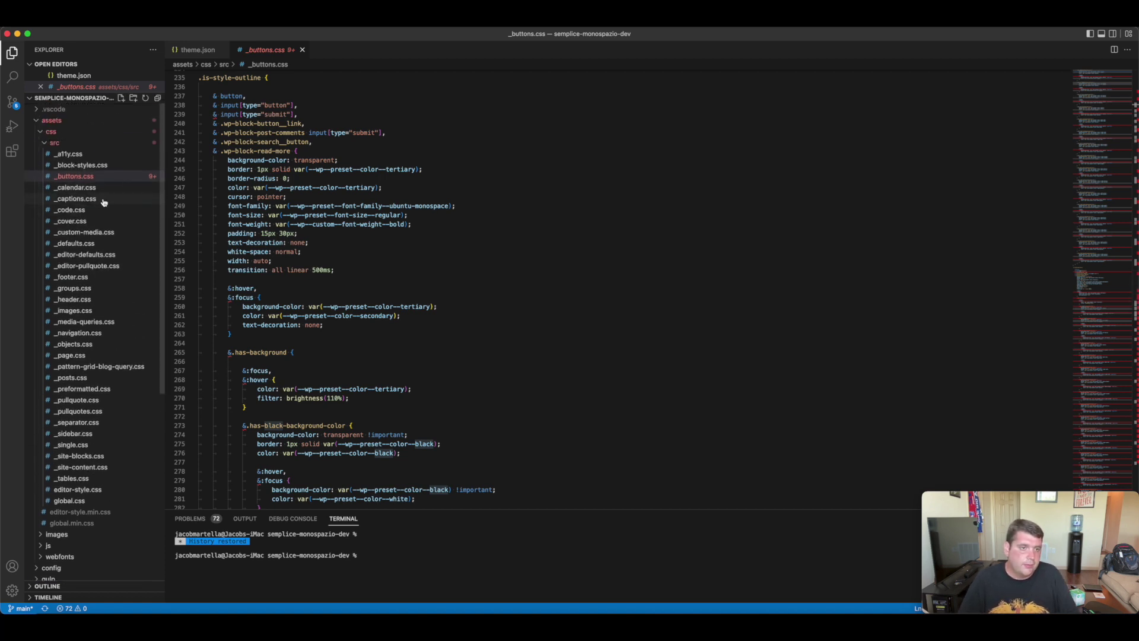
# Open _calendar.css, then return to theme.json's palette colours Off White through Light Green
pyautogui.click(89, 186)
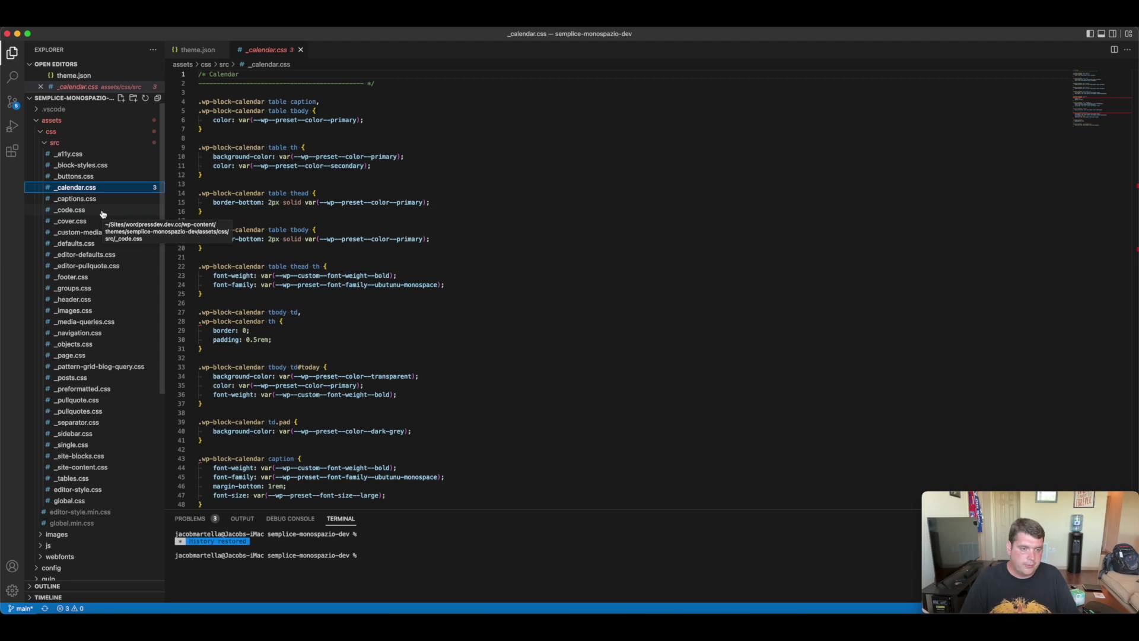
pyautogui.click(197, 49)
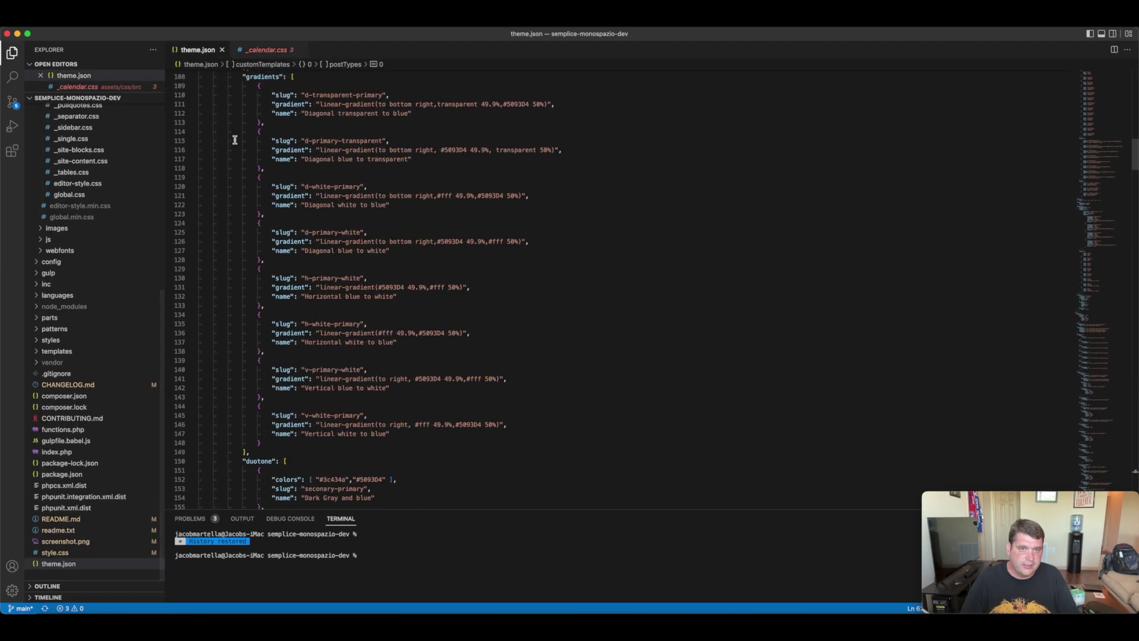
pyautogui.scroll(10, 235, 140)
pyautogui.scroll(10, 235, 139)
pyautogui.scroll(-8, 235, 139)
pyautogui.scroll(10, 114, 117)
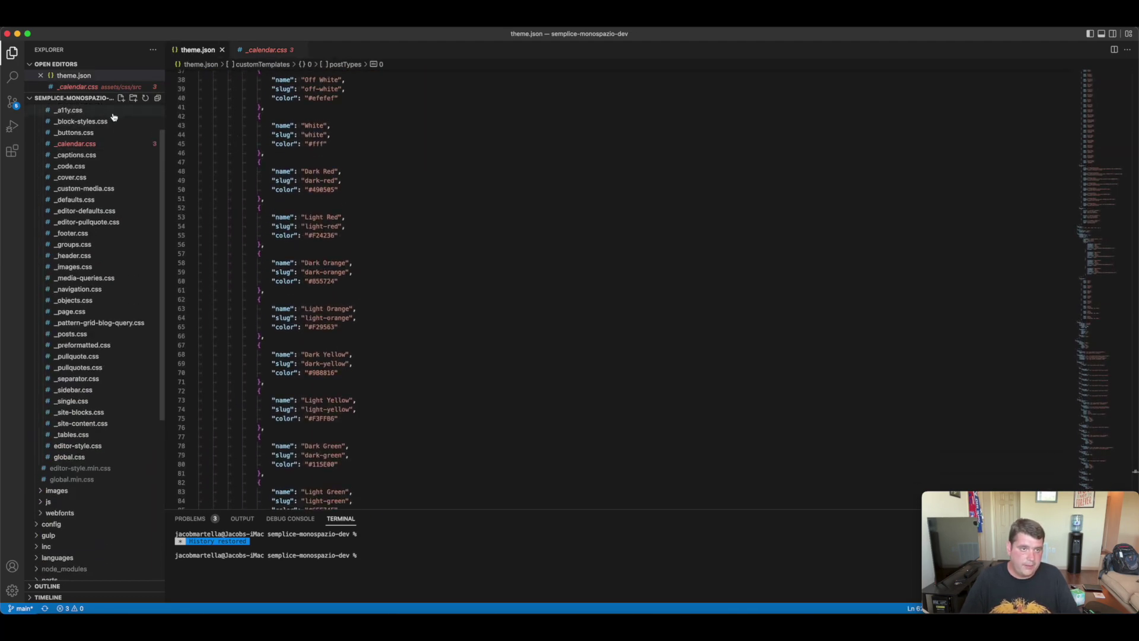
pyautogui.scroll(3, 114, 117)
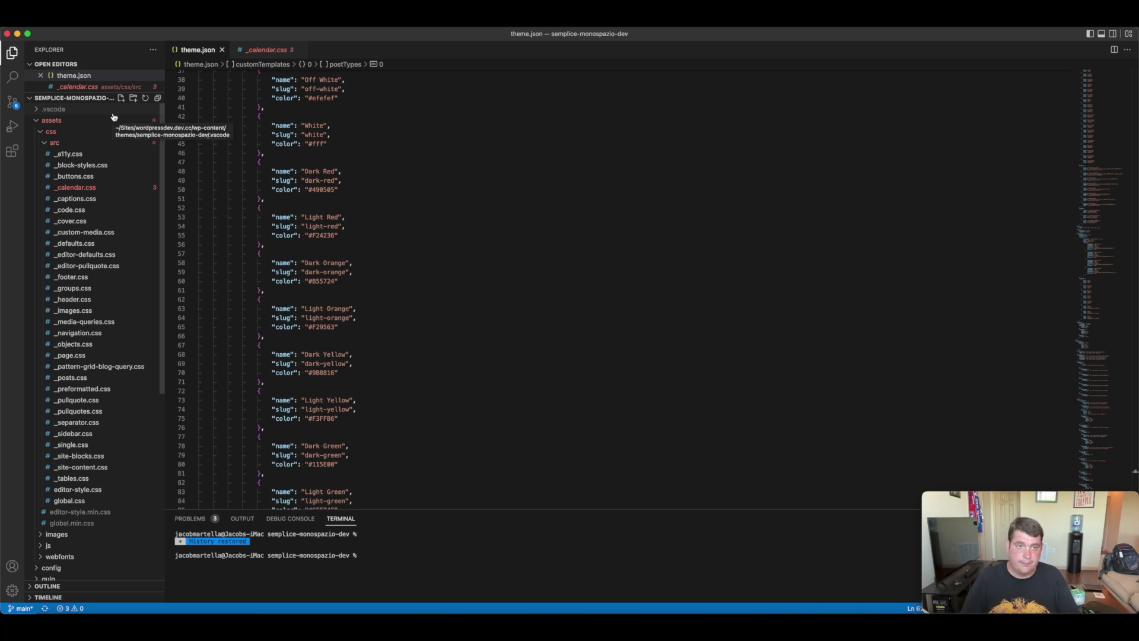